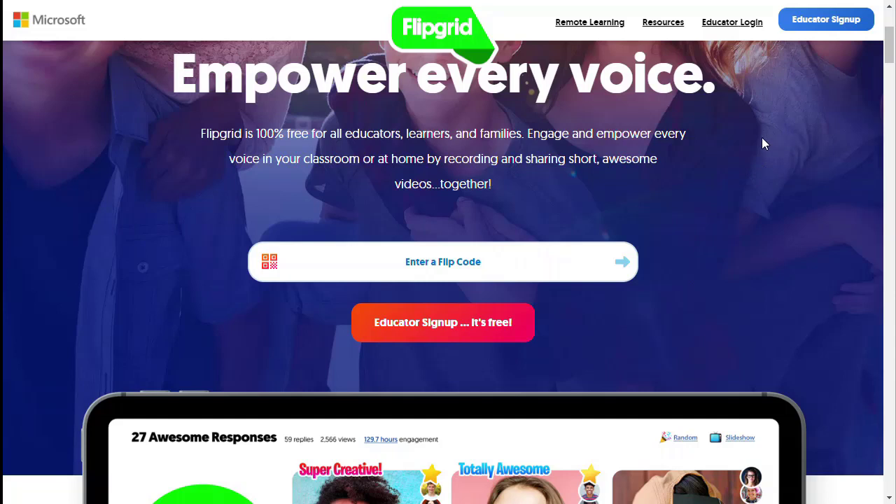
Step: Open Flipgrid's Educator Sign Up page and dismiss the Google account chooser without choosing an account
{"action": "left_click", "coordinate": [830, 24]}
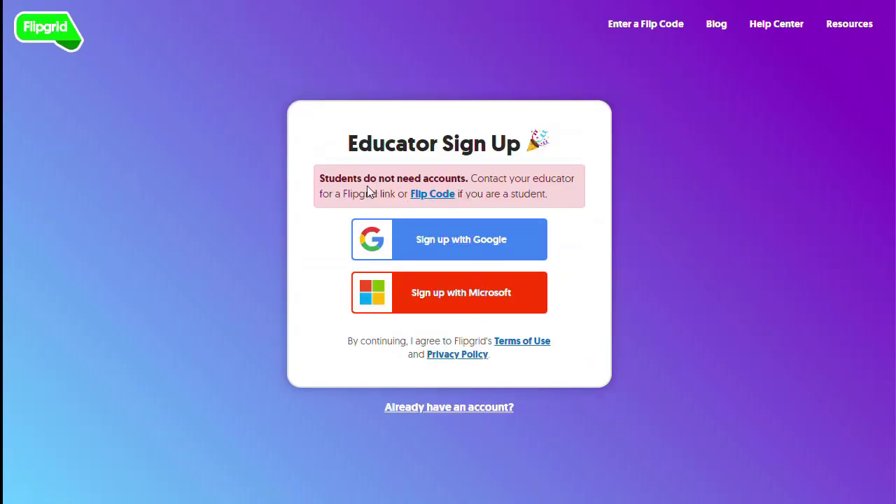
{"action": "left_click", "coordinate": [463, 240]}
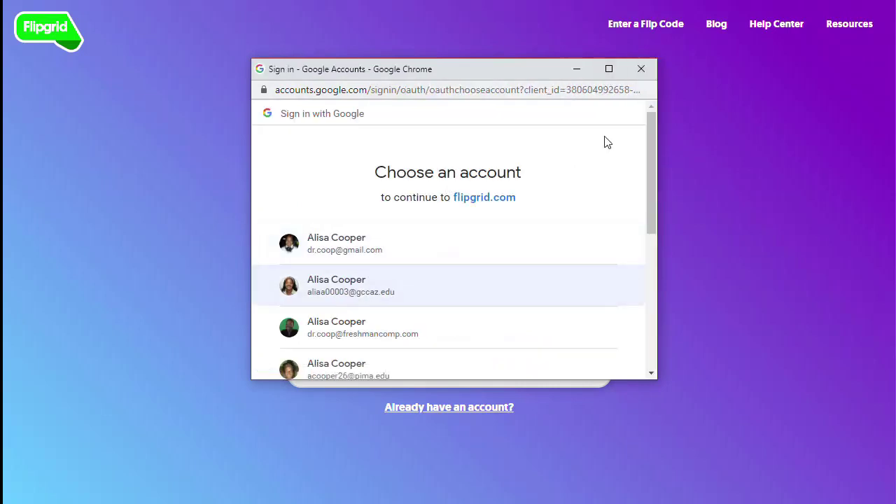
{"action": "left_click", "coordinate": [641, 70]}
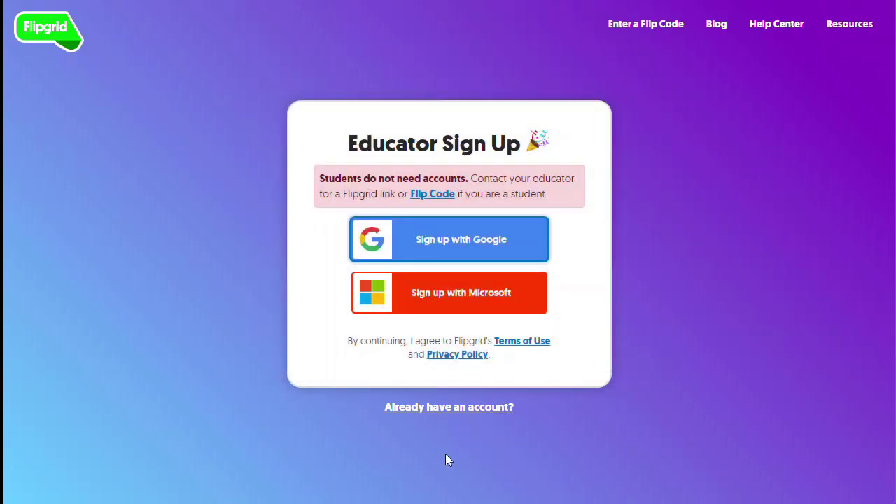
Step: Log in to Flipgrid with the saved credentials and review the five Canvas-linked grids
{"action": "left_click", "coordinate": [440, 409]}
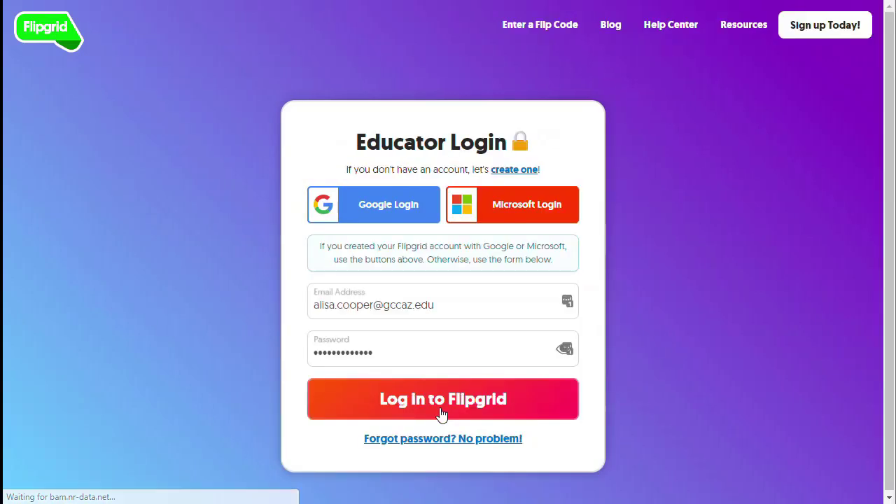
{"action": "left_click", "coordinate": [419, 405]}
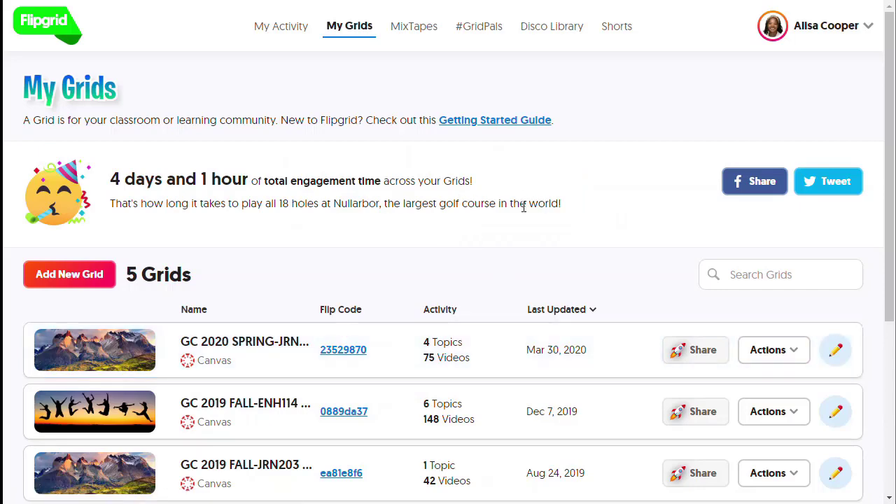
{"action": "scroll", "coordinate": [524, 207], "scroll_direction": "down", "scroll_amount": 2}
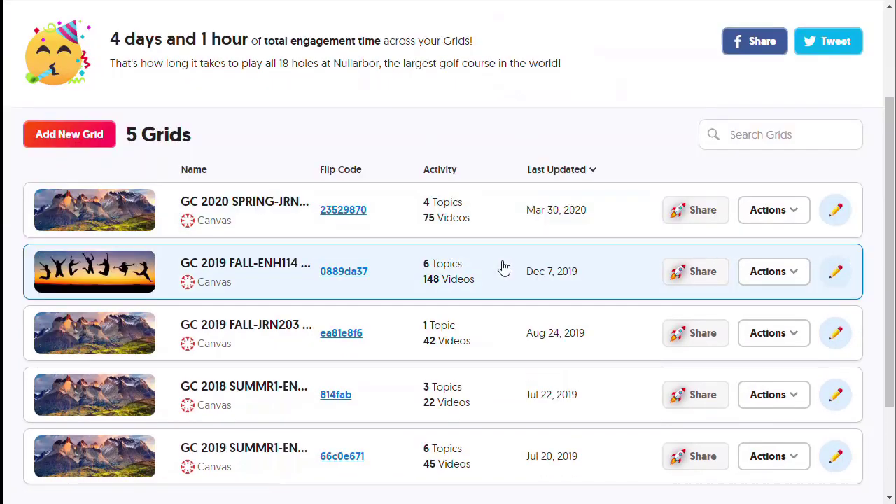
{"action": "scroll", "coordinate": [504, 269], "scroll_direction": "down", "scroll_amount": 1}
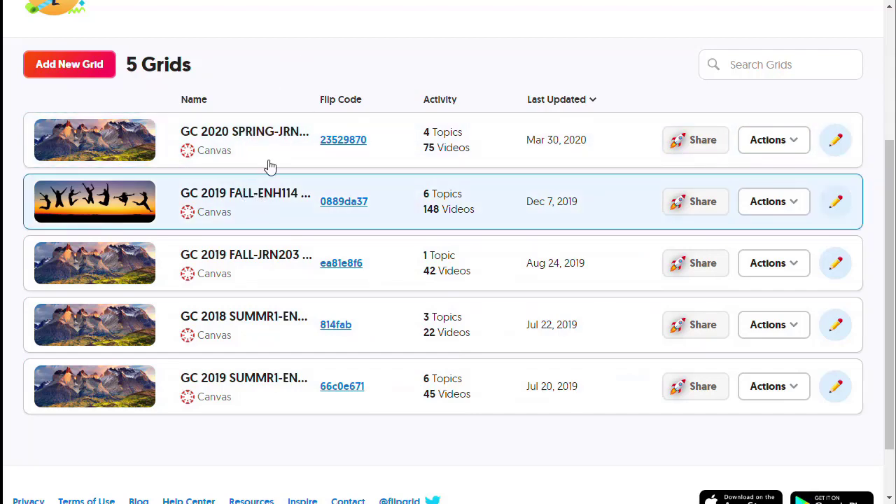
Step: Open grid GC 2020 SPRING-JRN203 12072 and look through its four topics
{"action": "left_click", "coordinate": [259, 133]}
{"action": "scroll", "coordinate": [462, 162], "scroll_direction": "down", "scroll_amount": 1}
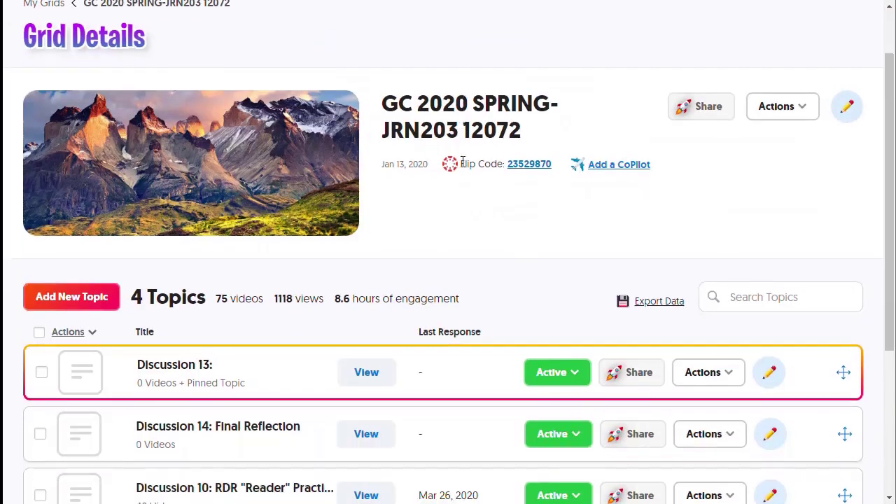
{"action": "scroll", "coordinate": [392, 259], "scroll_direction": "down", "scroll_amount": 3}
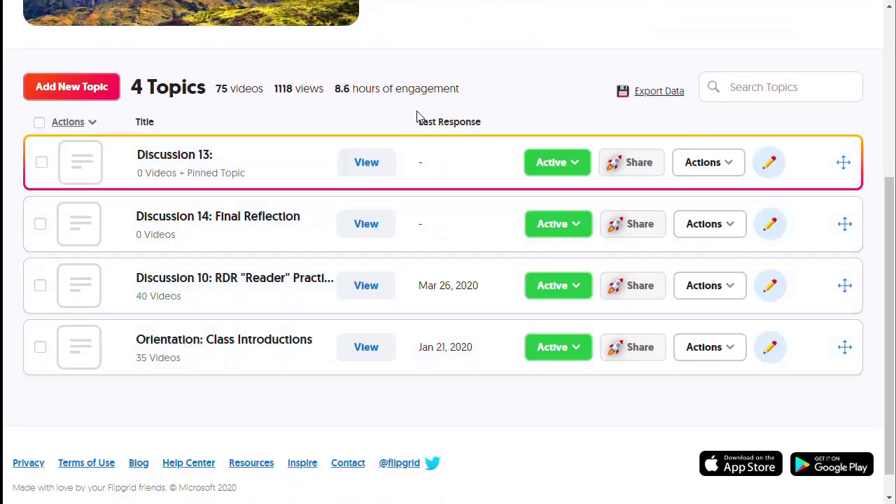
{"action": "scroll", "coordinate": [323, 208], "scroll_direction": "up", "scroll_amount": 1}
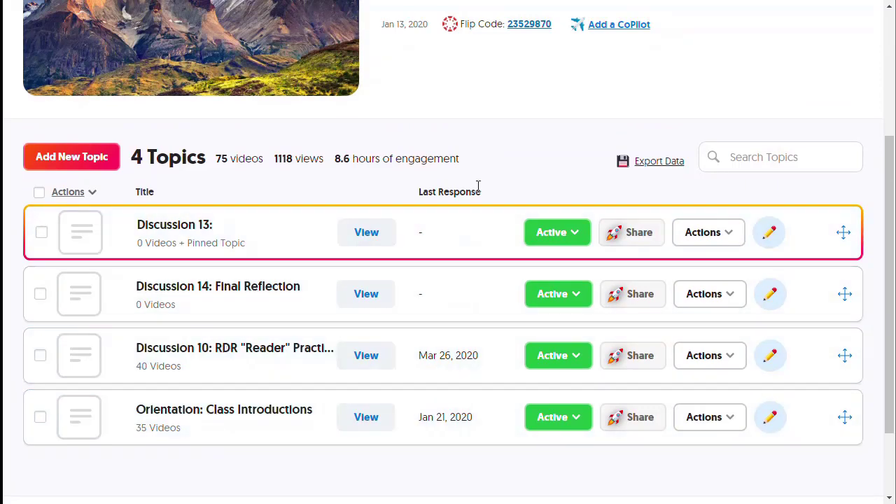
{"action": "scroll", "coordinate": [505, 168], "scroll_direction": "up", "scroll_amount": 3}
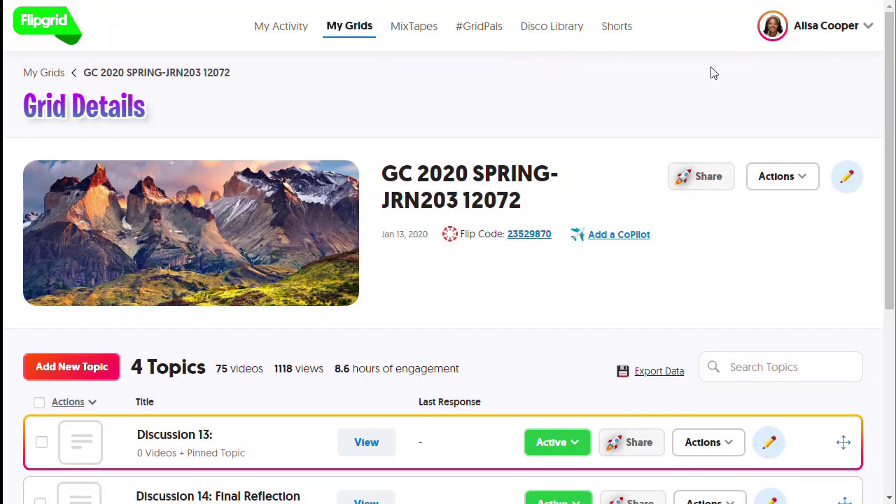
Step: Go to Integrations from the profile menu to view Flipgrid's Canvas integration keys
{"action": "left_click", "coordinate": [871, 31]}
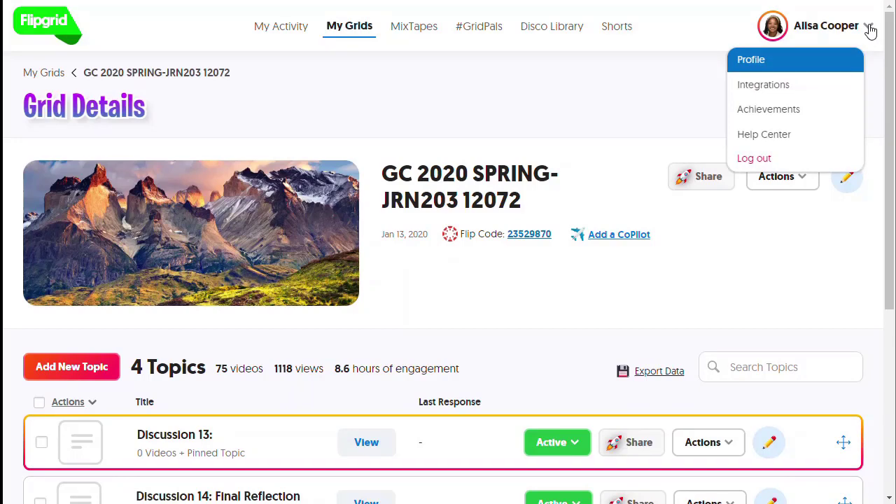
{"action": "left_click", "coordinate": [769, 92]}
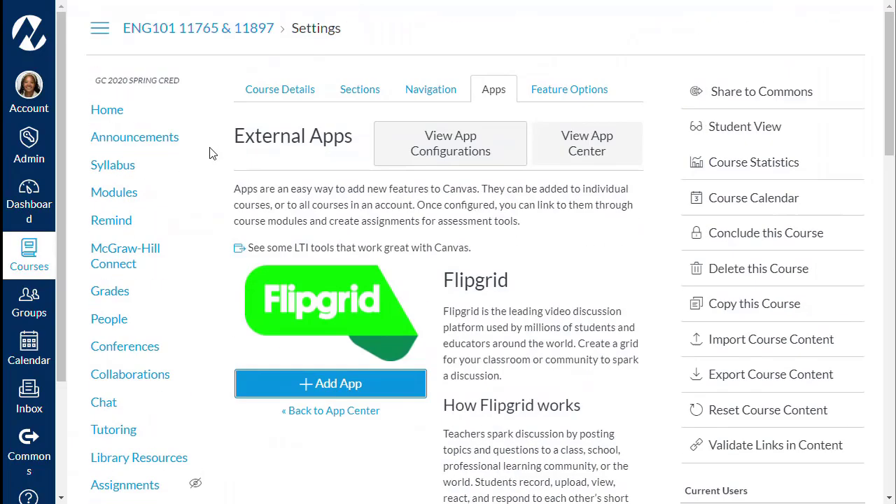
Step: In ENG101 11765 & 11897 settings, filter external apps by 'FlipGrid' and open Flipgrid's details
{"action": "left_click", "coordinate": [109, 113]}
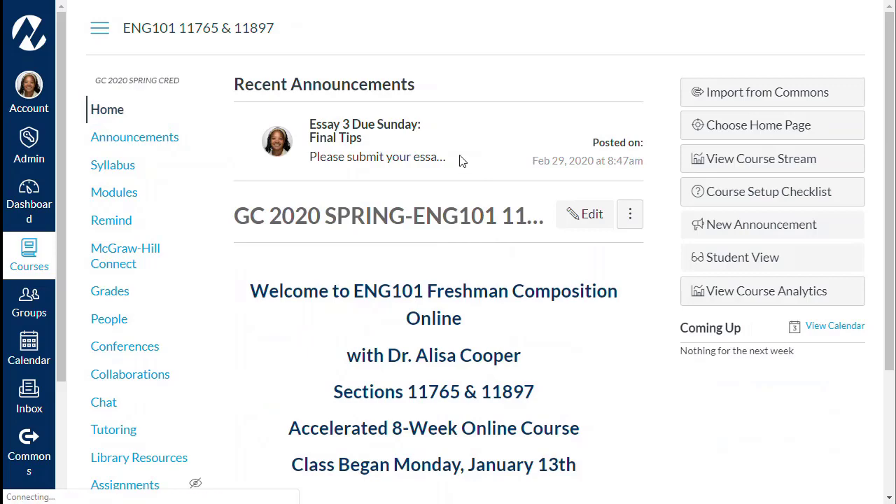
{"action": "scroll", "coordinate": [320, 186], "scroll_direction": "down", "scroll_amount": 4}
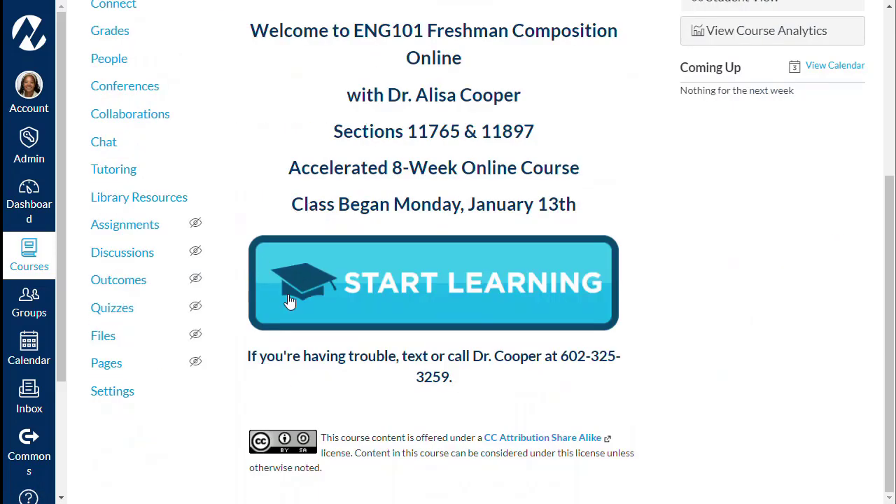
{"action": "left_click", "coordinate": [114, 397]}
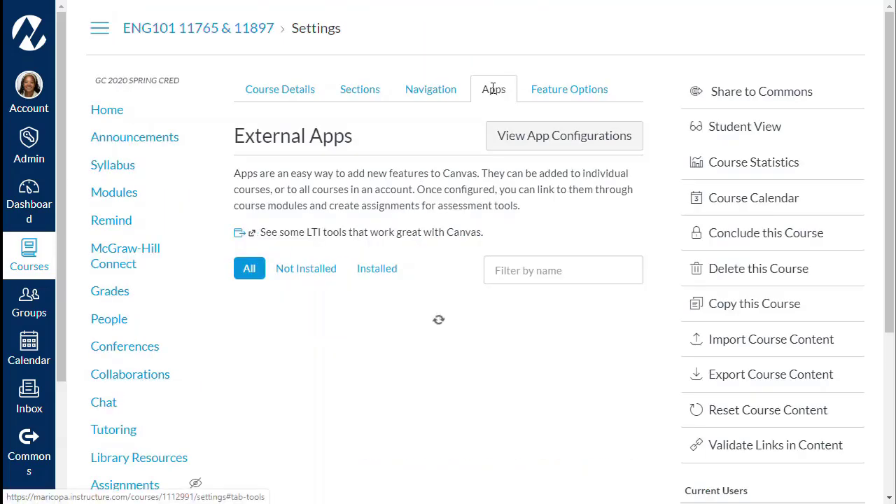
{"action": "left_click", "coordinate": [531, 270]}
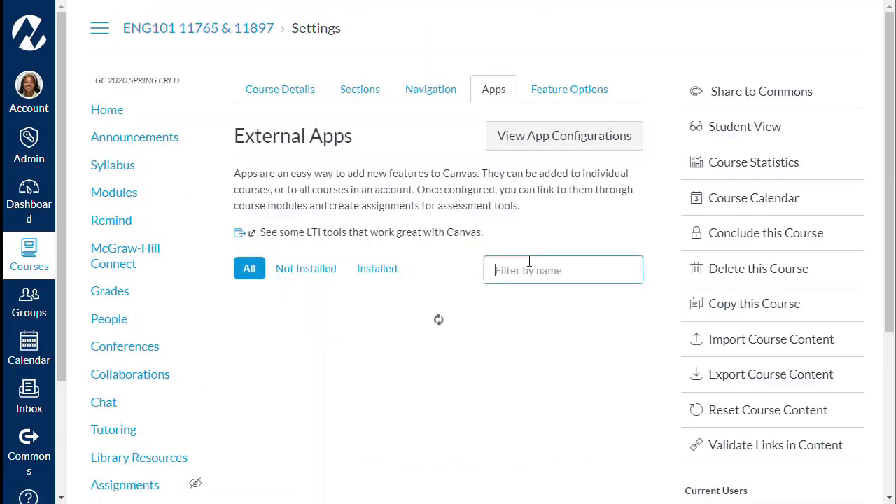
{"action": "type", "text": "FlipGrid"}
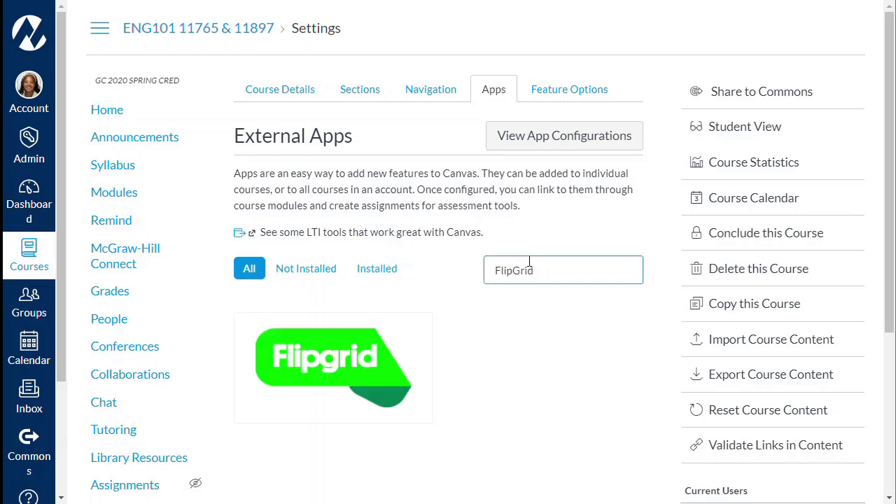
{"action": "left_click", "coordinate": [327, 355]}
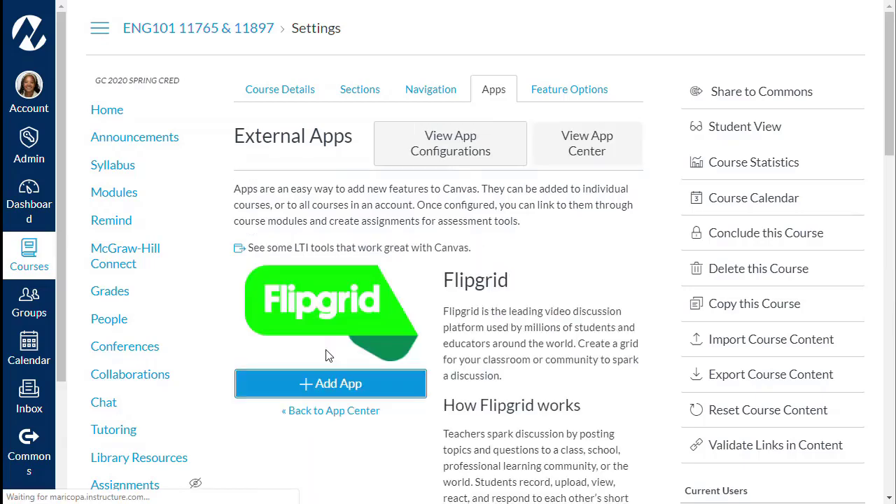
Step: Begin adding Flipgrid, copy its consumer key, cancel, and go to JRN203 Hybrid 12072's home page
{"action": "left_click", "coordinate": [339, 385]}
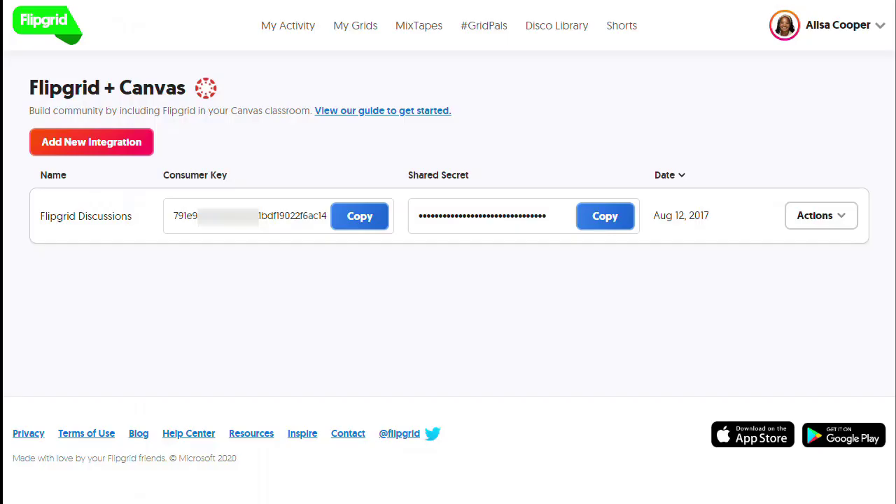
{"action": "left_click", "coordinate": [362, 216]}
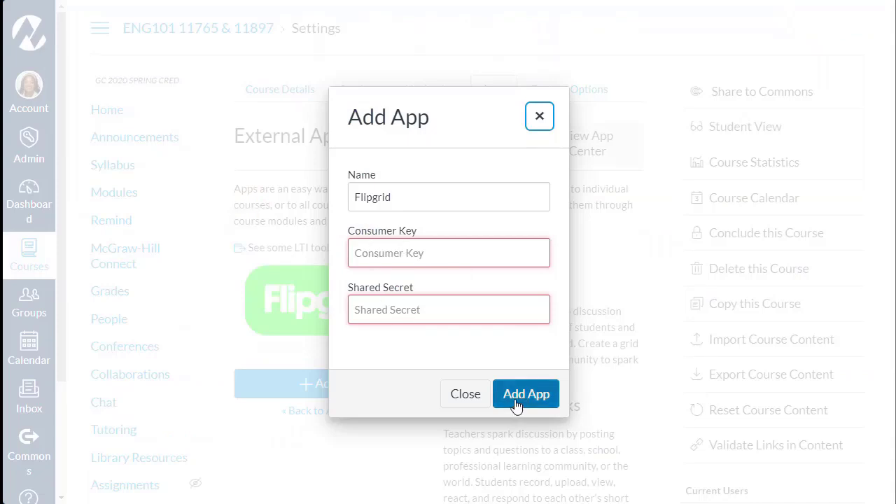
{"action": "left_click", "coordinate": [464, 394]}
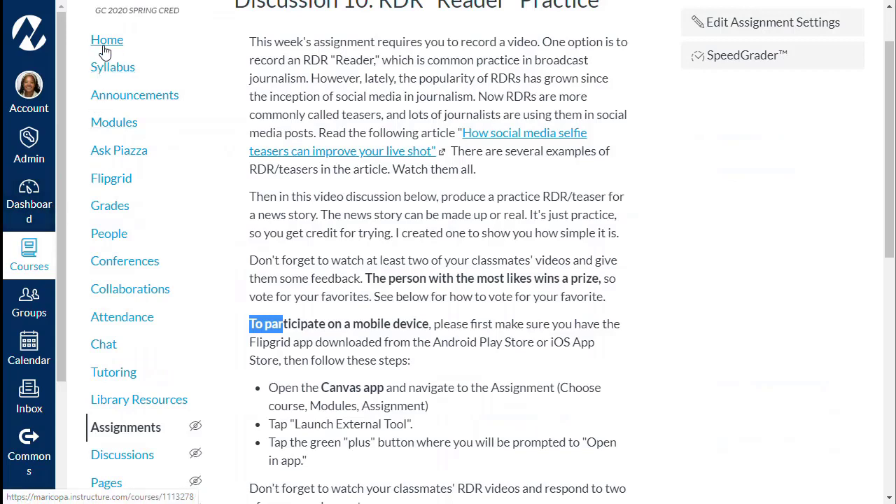
{"action": "left_click", "coordinate": [105, 49]}
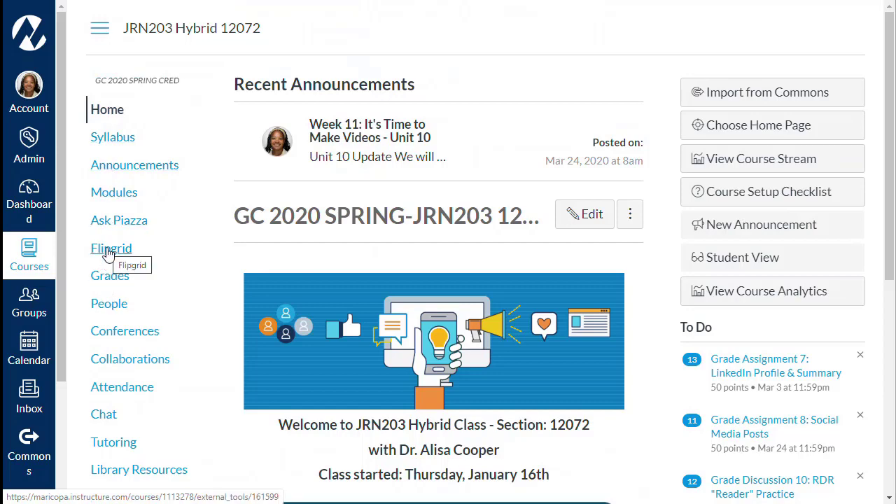
Step: View the course's Flipgrid grid, then open JRN203 Hybrid 12072's Assignments list
{"action": "scroll", "coordinate": [189, 253], "scroll_direction": "down", "scroll_amount": 6}
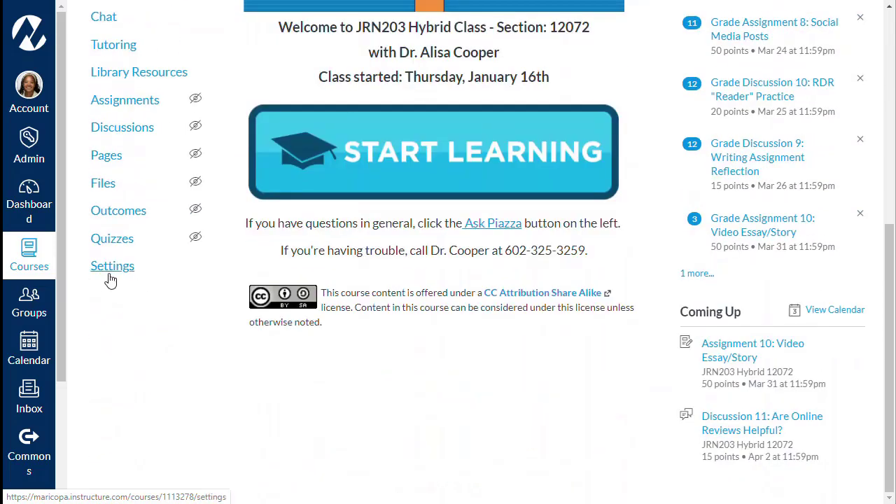
{"action": "scroll", "coordinate": [118, 274], "scroll_direction": "up", "scroll_amount": 6}
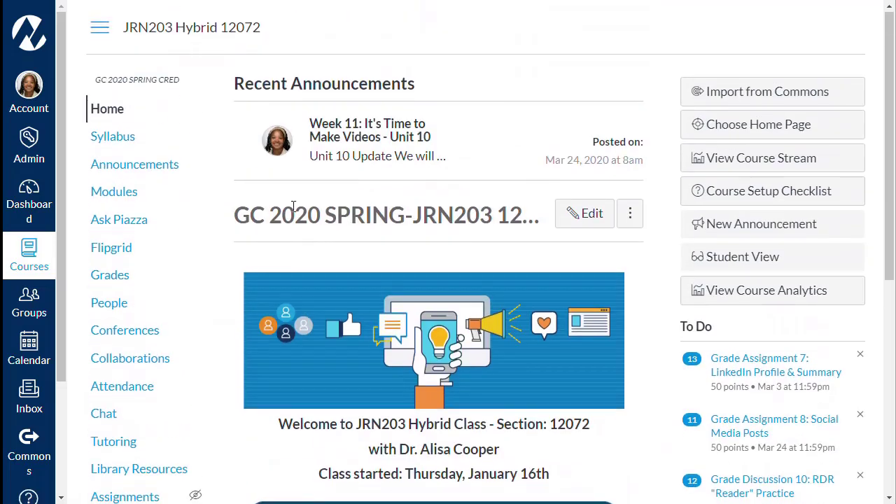
{"action": "left_click", "coordinate": [109, 254]}
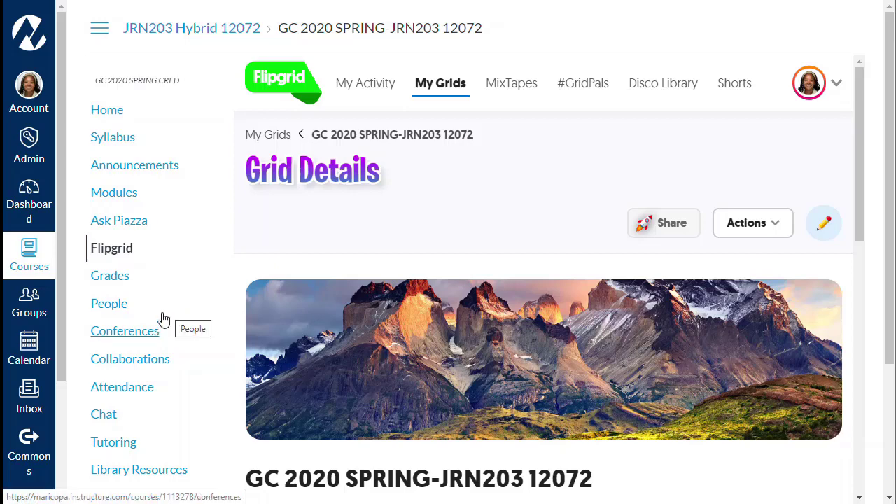
{"action": "scroll", "coordinate": [136, 370], "scroll_direction": "down", "scroll_amount": 3}
{"action": "left_click", "coordinate": [126, 323]}
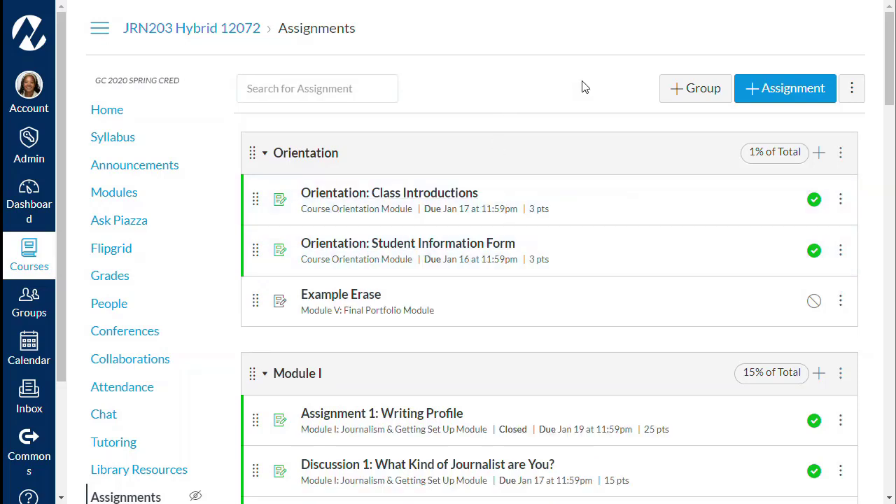
Step: Create a new assignment named 'Discussion 15: TEst' with a short description
{"action": "left_click", "coordinate": [786, 96]}
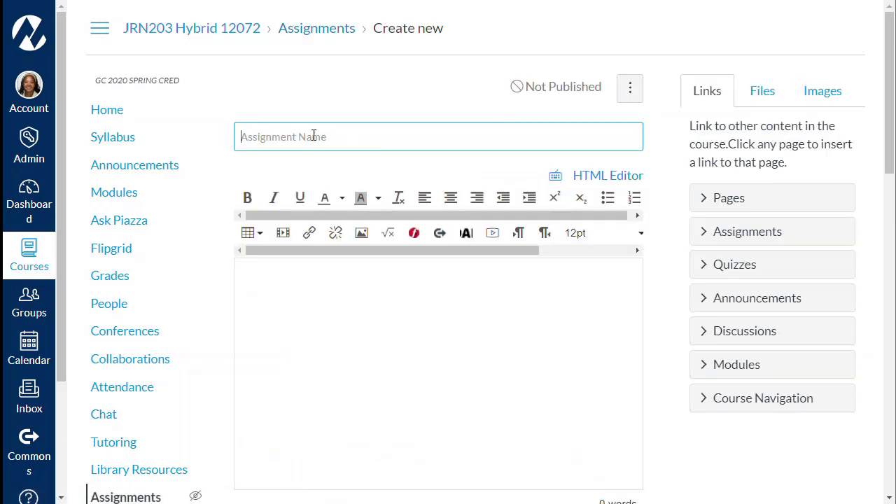
{"action": "left_click", "coordinate": [312, 135]}
{"action": "type", "text": "D"}
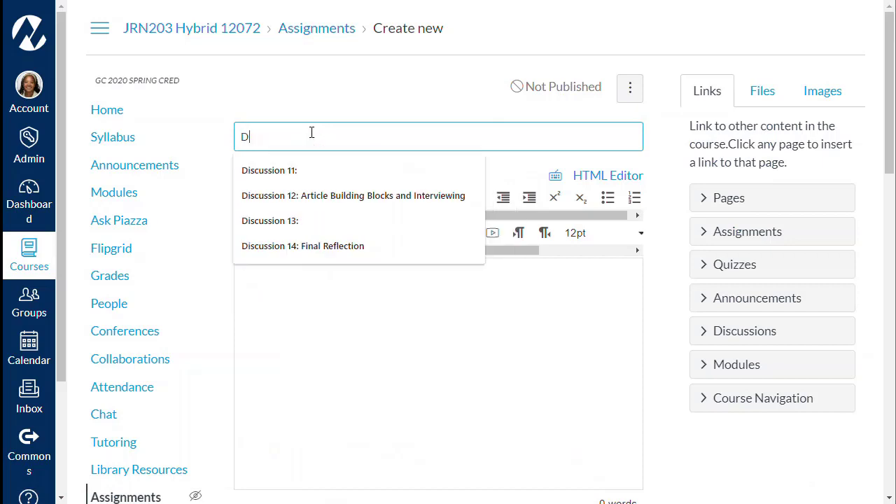
{"action": "type", "text": "icus"}
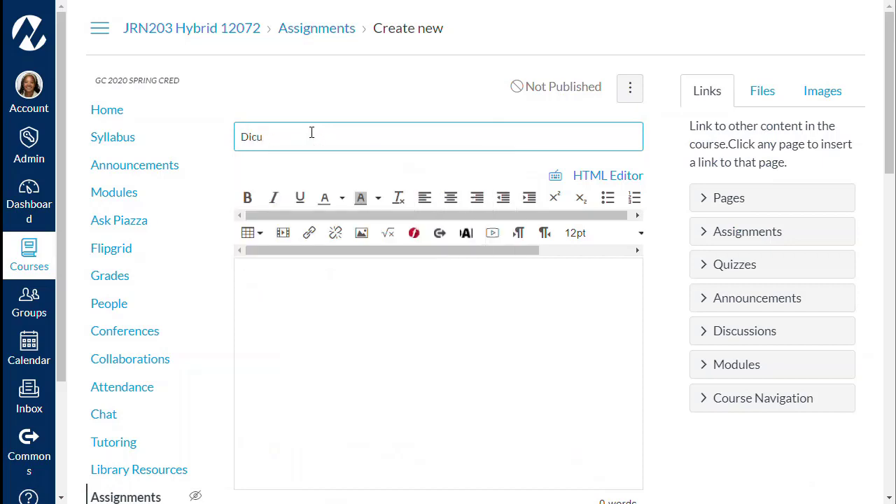
{"action": "key", "text": "BackSpace"}
{"action": "type", "text": "scussion"}
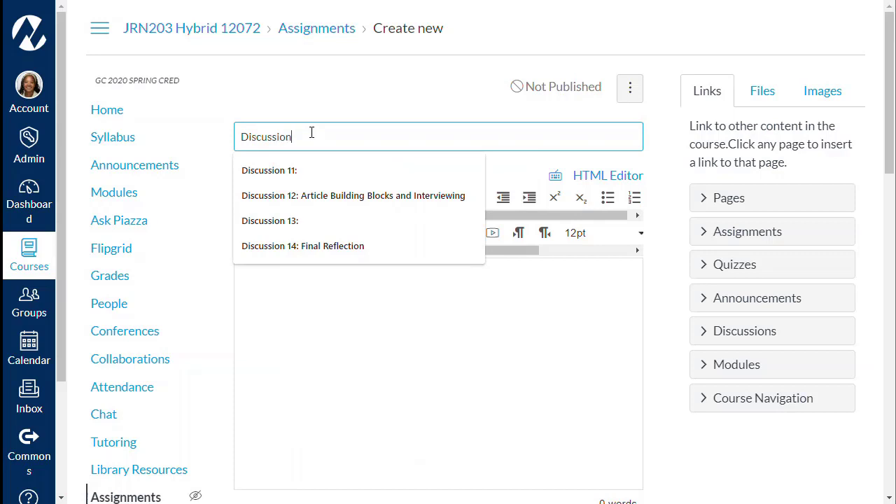
{"action": "type", "text": " 15: TEst"}
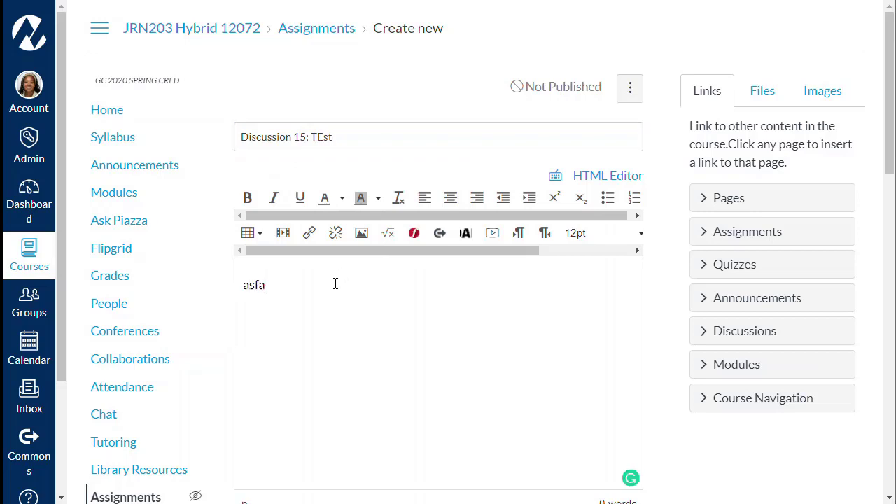
{"action": "type", "text": "dfasdfa"}
Step: Reset zoom to 100% and keep 15 points with External Tool as the submission type
{"action": "scroll", "coordinate": [651, 273], "scroll_direction": "down", "scroll_amount": 4}
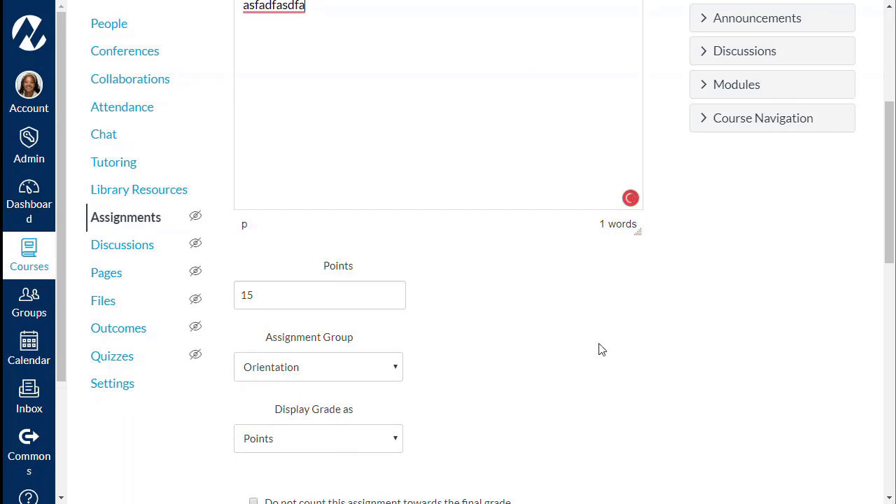
{"action": "key", "text": "ctrl+minus"}
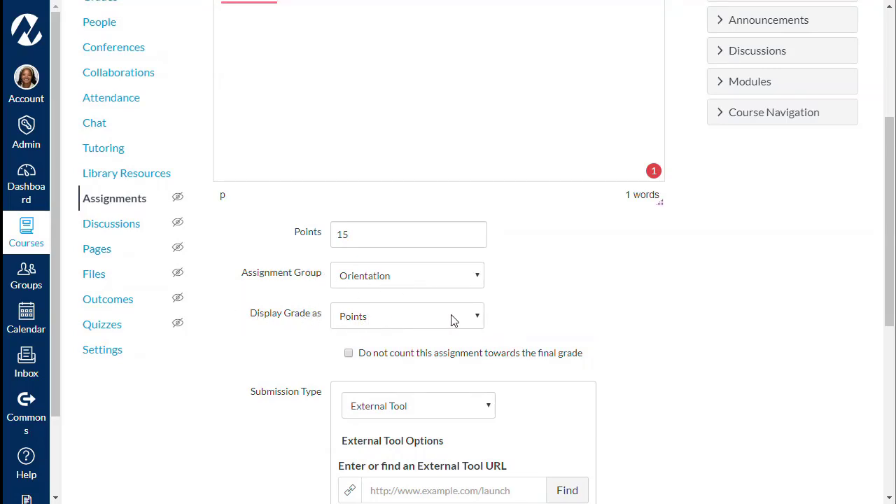
{"action": "scroll", "coordinate": [638, 344], "scroll_direction": "down", "scroll_amount": 2}
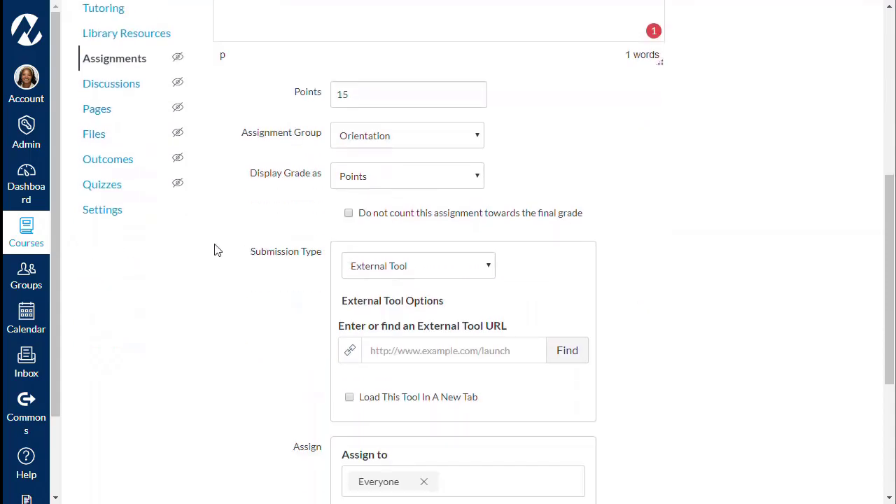
{"action": "left_click_drag", "start_coordinate": [313, 252], "coordinate": [322, 250]}
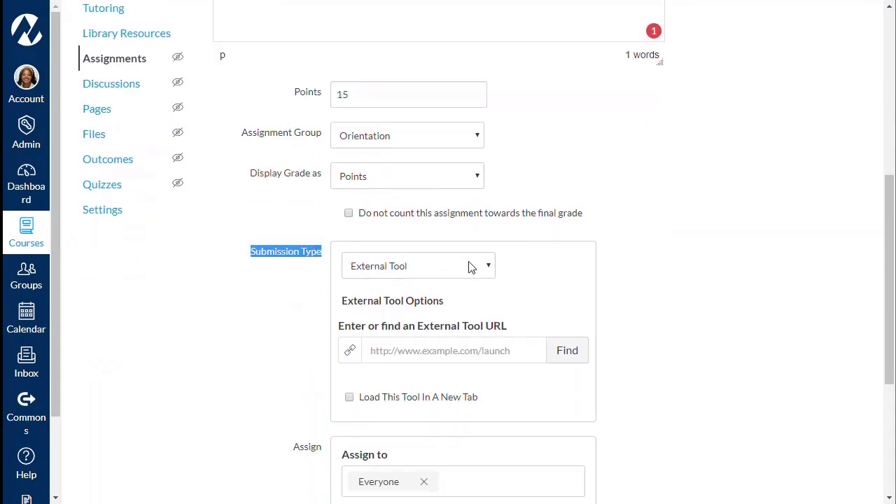
{"action": "left_click", "coordinate": [491, 271]}
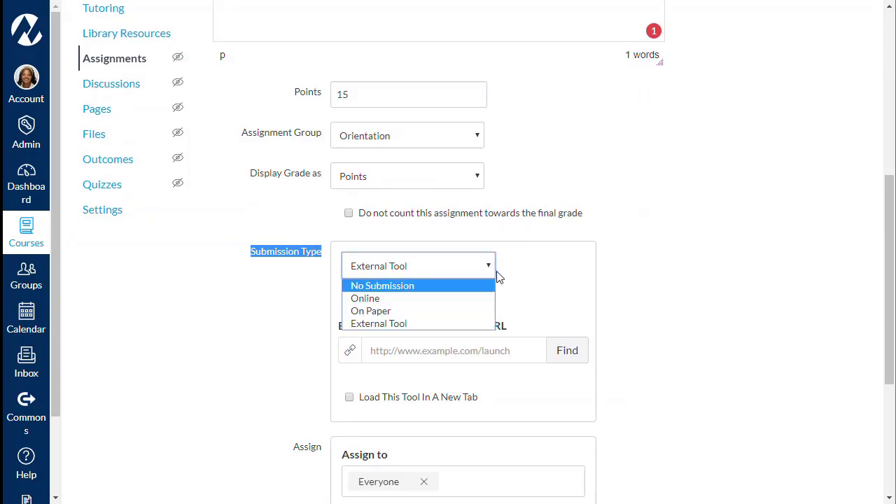
{"action": "left_click", "coordinate": [531, 262]}
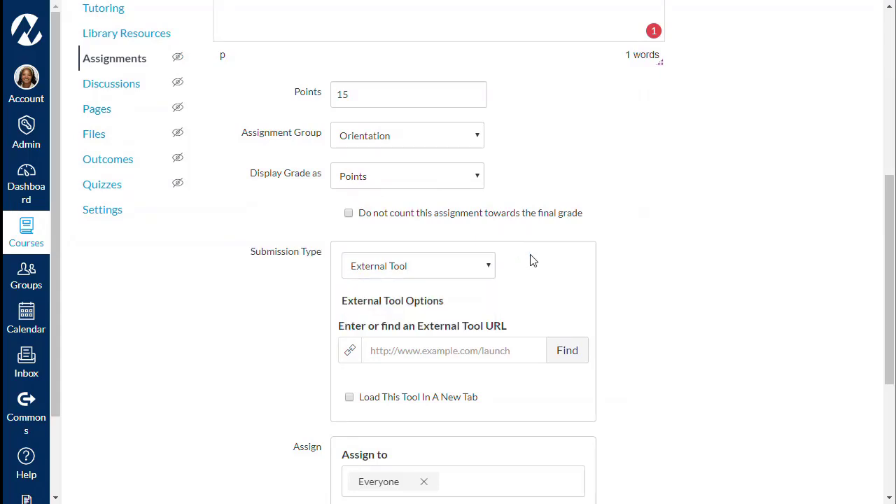
Step: Choose Flipgrid from the external tool list so its launch URL fills the tool URL field
{"action": "left_click", "coordinate": [565, 353]}
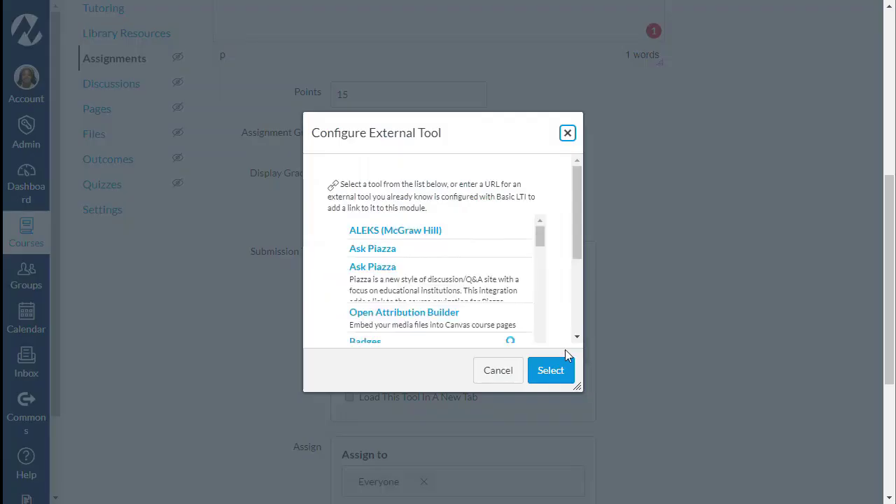
{"action": "scroll", "coordinate": [430, 245], "scroll_direction": "down", "scroll_amount": 2}
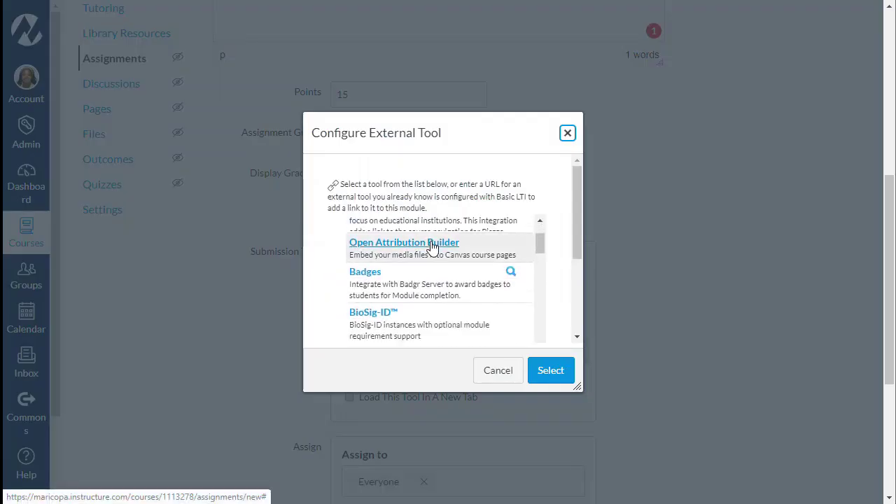
{"action": "scroll", "coordinate": [433, 246], "scroll_direction": "down", "scroll_amount": 2}
{"action": "scroll", "coordinate": [433, 248], "scroll_direction": "down", "scroll_amount": 3}
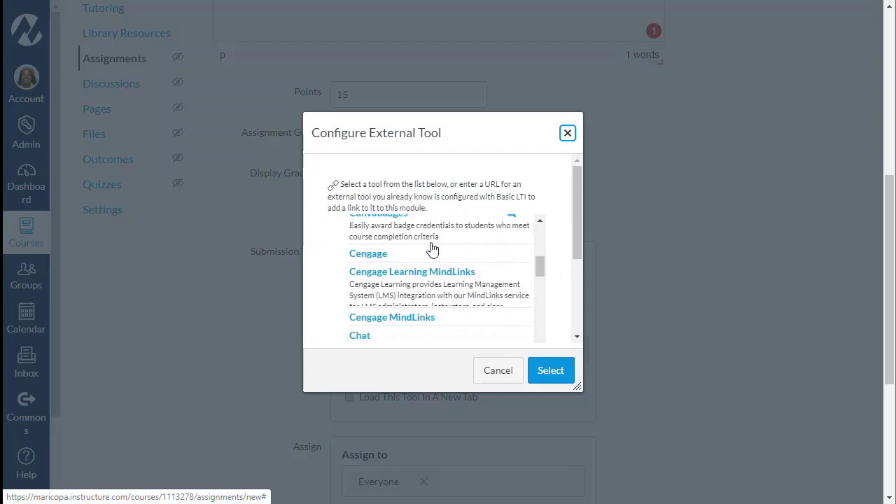
{"action": "scroll", "coordinate": [433, 248], "scroll_direction": "down", "scroll_amount": 3}
{"action": "scroll", "coordinate": [432, 248], "scroll_direction": "up", "scroll_amount": 2}
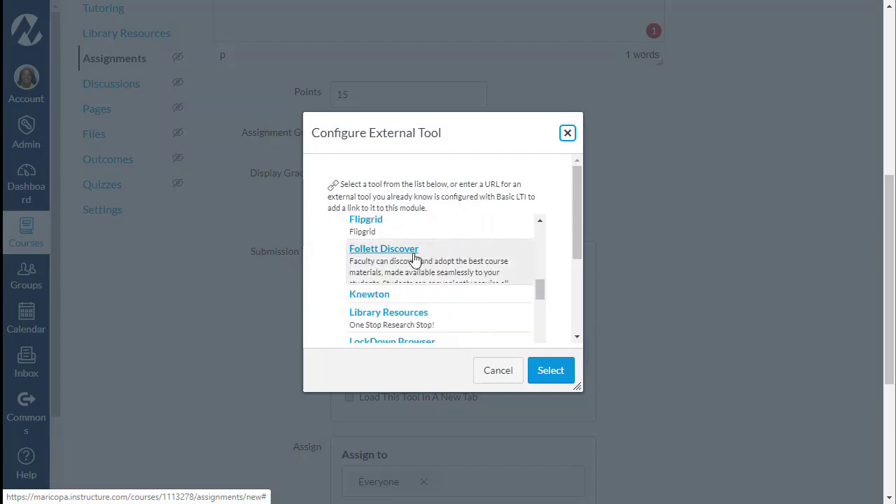
{"action": "left_click", "coordinate": [368, 224]}
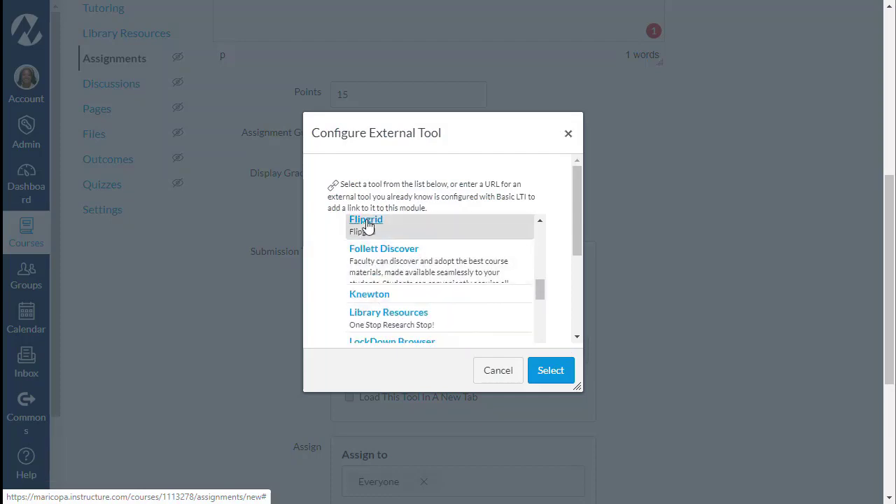
{"action": "left_click", "coordinate": [551, 372]}
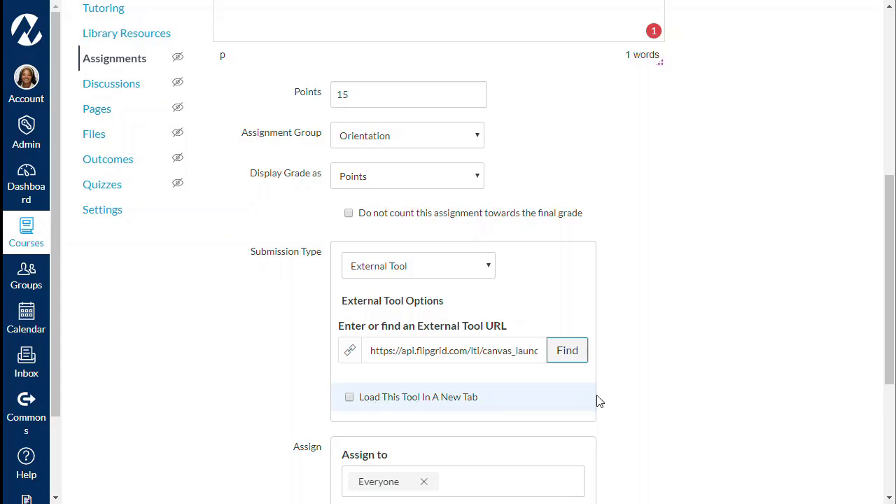
{"action": "scroll", "coordinate": [700, 371], "scroll_direction": "down", "scroll_amount": 3}
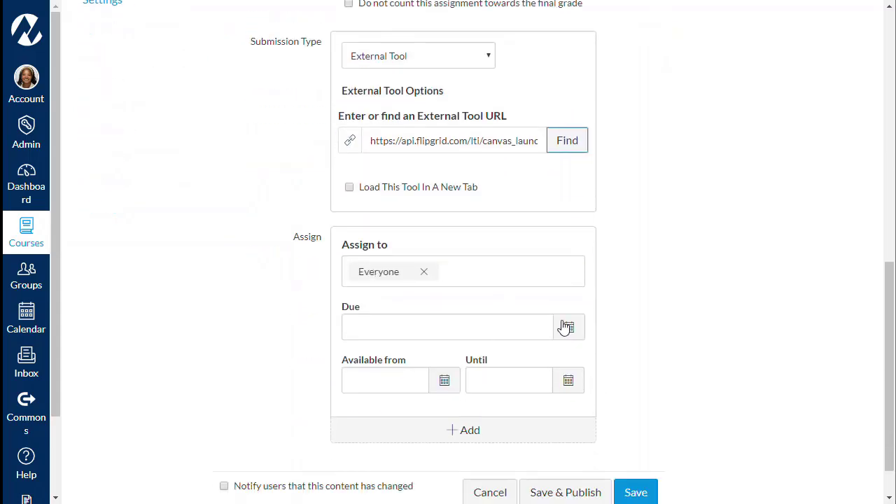
{"action": "scroll", "coordinate": [667, 397], "scroll_direction": "down", "scroll_amount": 1}
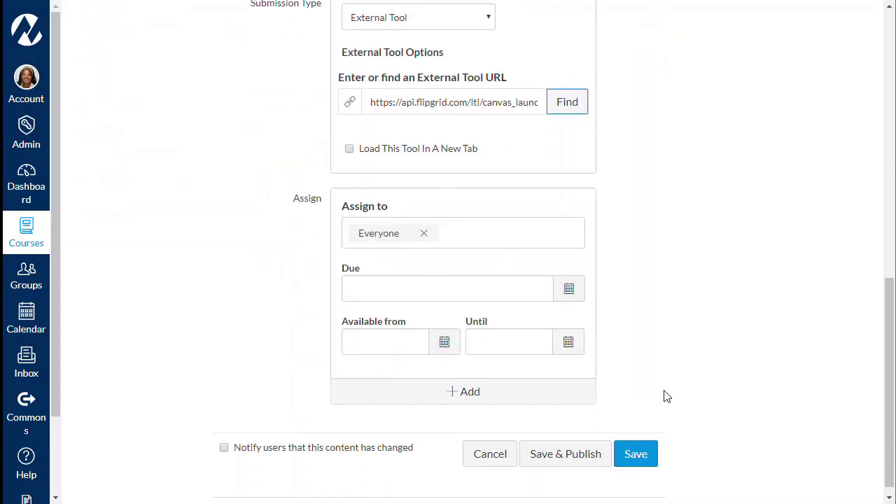
Step: Save the Discussion 15: TEst assignment and review the saved page
{"action": "left_click", "coordinate": [637, 443]}
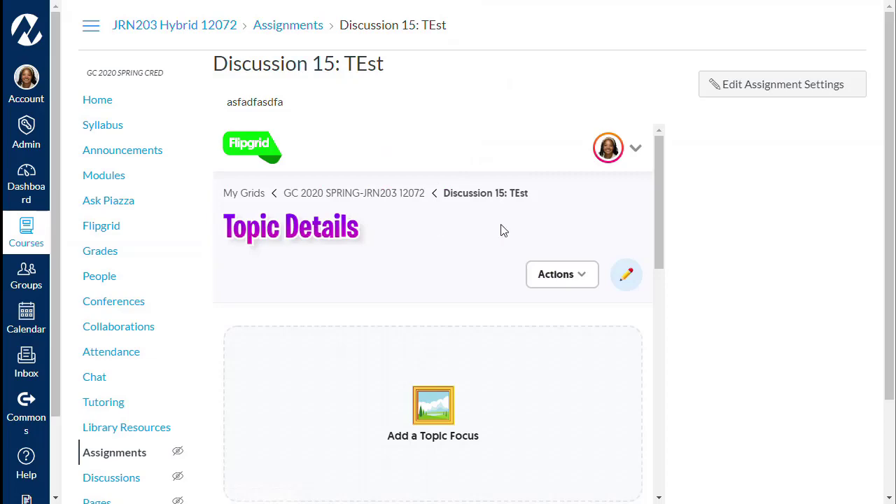
{"action": "scroll", "coordinate": [732, 242], "scroll_direction": "down", "scroll_amount": 2}
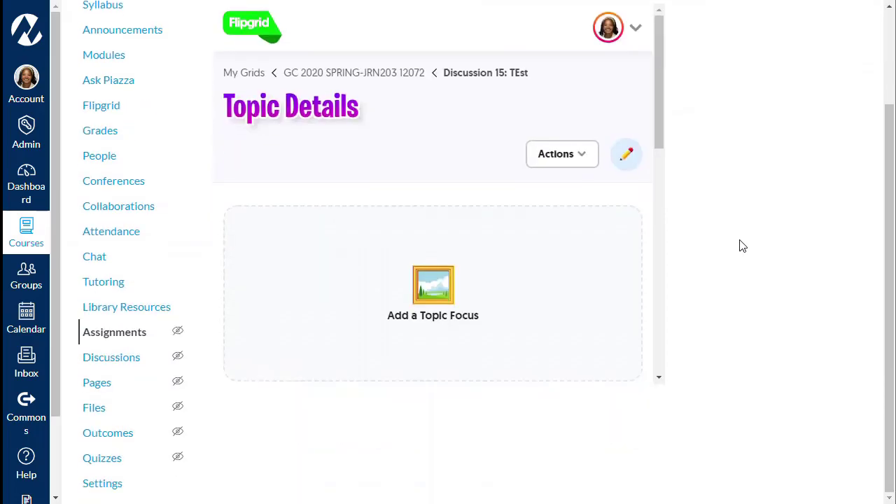
{"action": "left_click_drag", "start_coordinate": [657, 118], "coordinate": [659, 293]}
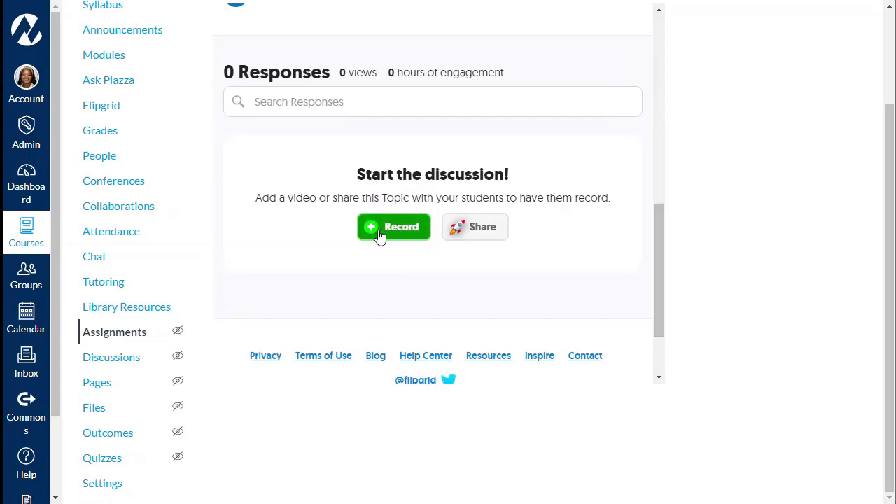
{"action": "scroll", "coordinate": [745, 267], "scroll_direction": "up", "scroll_amount": 3}
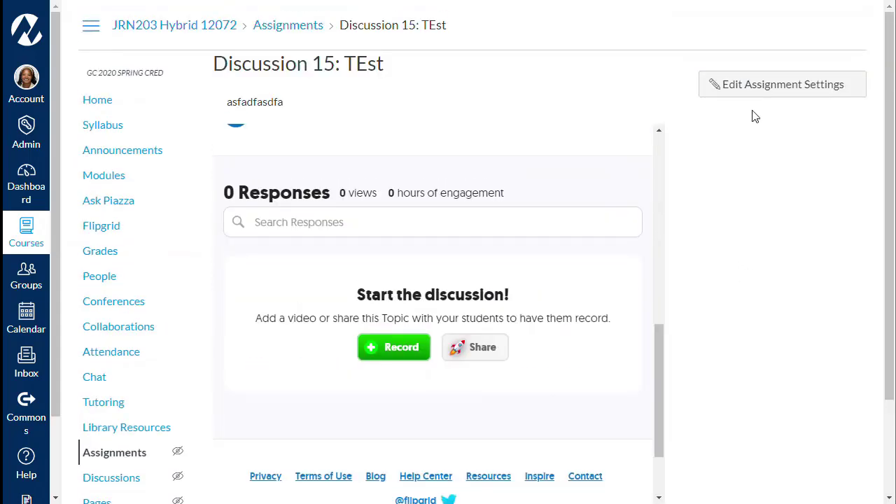
Step: Edit the assignment so Flipgrid loads in a new tab, and save again
{"action": "left_click", "coordinate": [745, 92]}
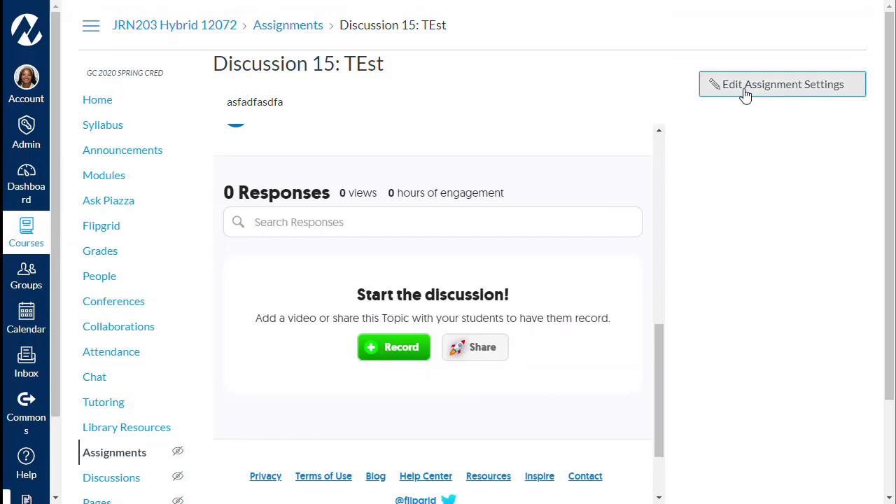
{"action": "scroll", "coordinate": [698, 316], "scroll_direction": "down", "scroll_amount": 3}
{"action": "scroll", "coordinate": [698, 319], "scroll_direction": "down", "scroll_amount": 3}
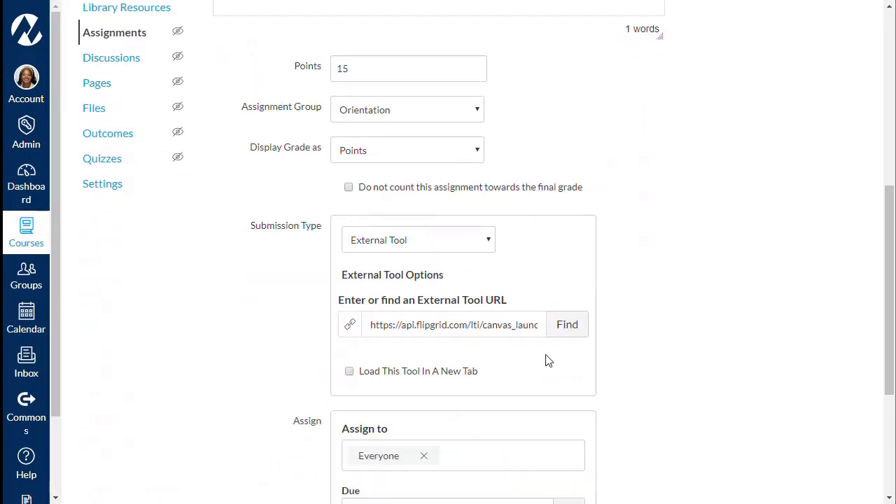
{"action": "left_click", "coordinate": [348, 370]}
{"action": "scroll", "coordinate": [720, 332], "scroll_direction": "down", "scroll_amount": 3}
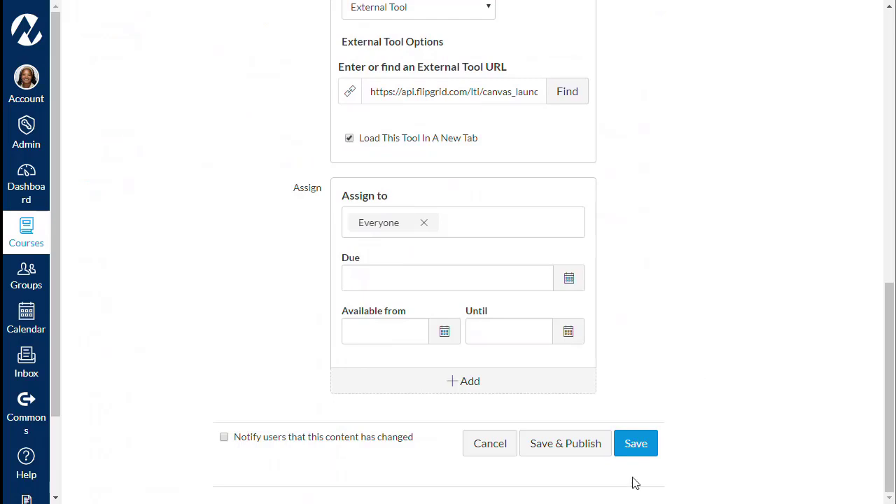
{"action": "left_click", "coordinate": [637, 452]}
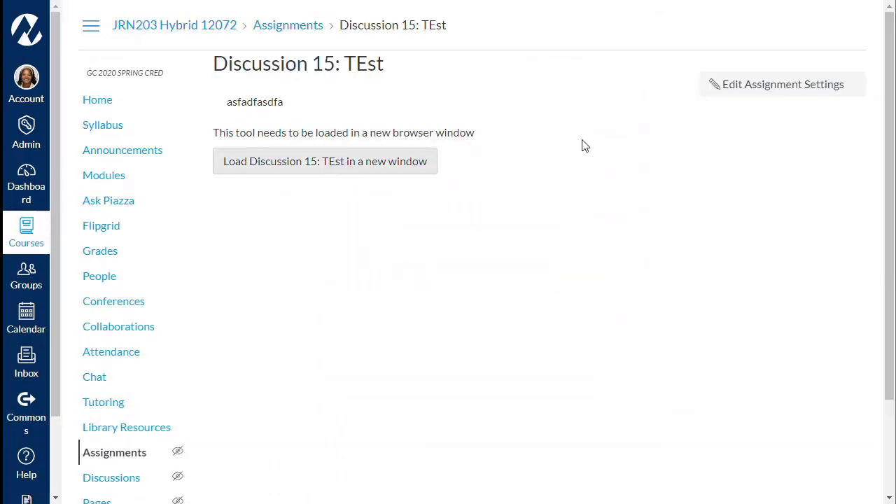
Step: Open the Flipgrid topic for Discussion 15: TEst in a new window and look it over
{"action": "left_click_drag", "start_coordinate": [287, 104], "coordinate": [226, 110]}
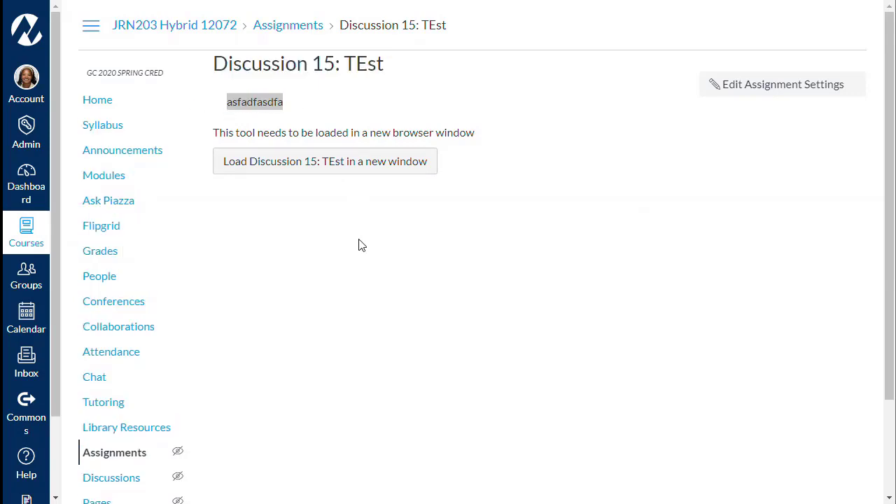
{"action": "left_click", "coordinate": [347, 171]}
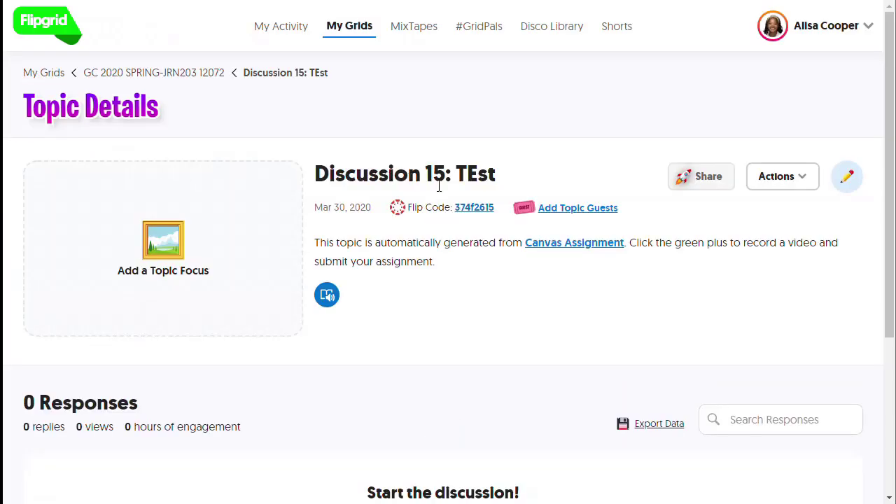
{"action": "scroll", "coordinate": [507, 210], "scroll_direction": "down", "scroll_amount": 4}
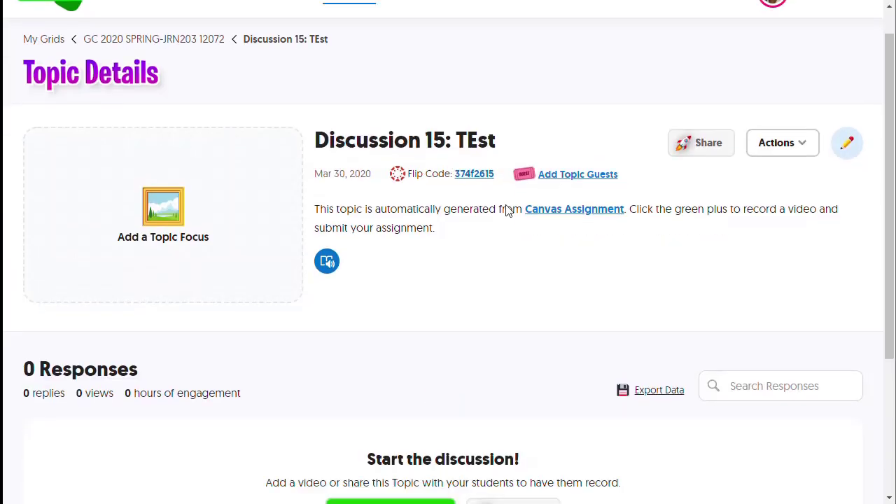
{"action": "scroll", "coordinate": [507, 210], "scroll_direction": "up", "scroll_amount": 4}
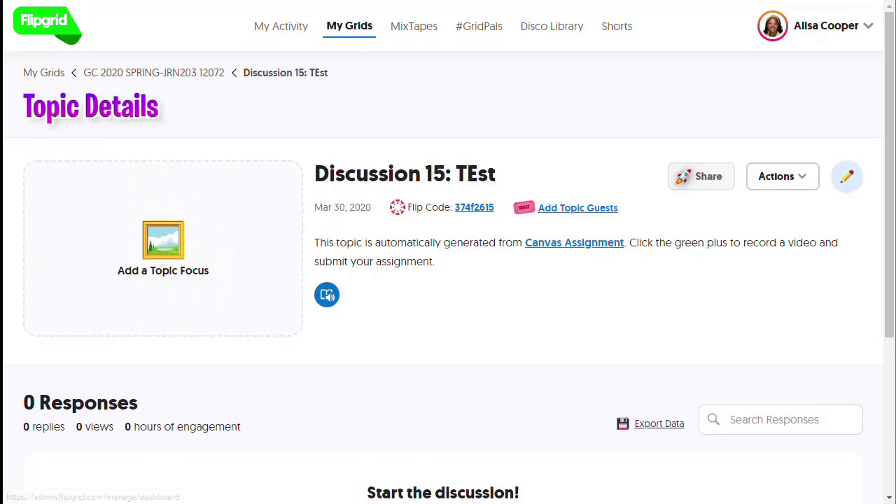
Step: Close the Flipgrid tab and return to the course's Assignments list
{"action": "key", "text": "ctrl+w"}
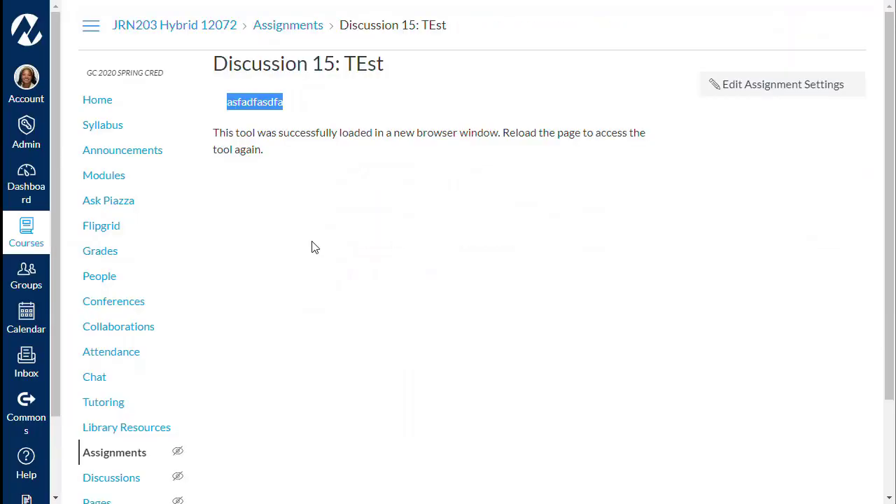
{"action": "left_click", "coordinate": [329, 163]}
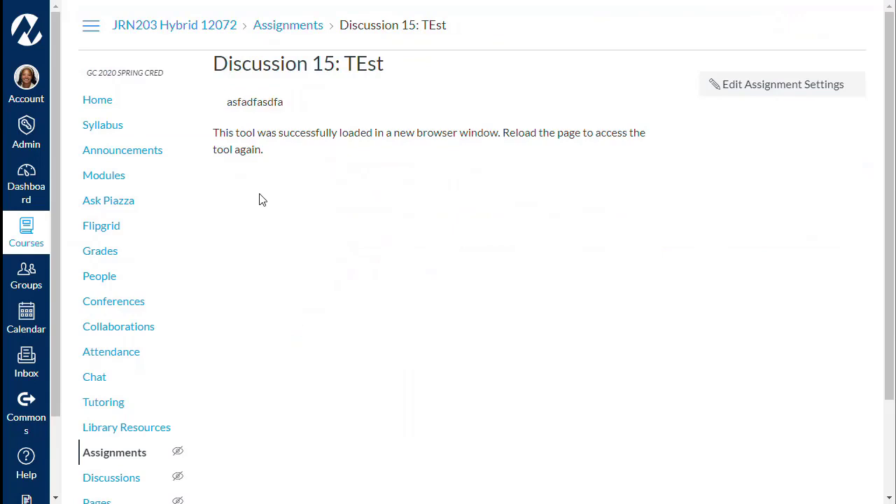
{"action": "key", "text": "alt+Left"}
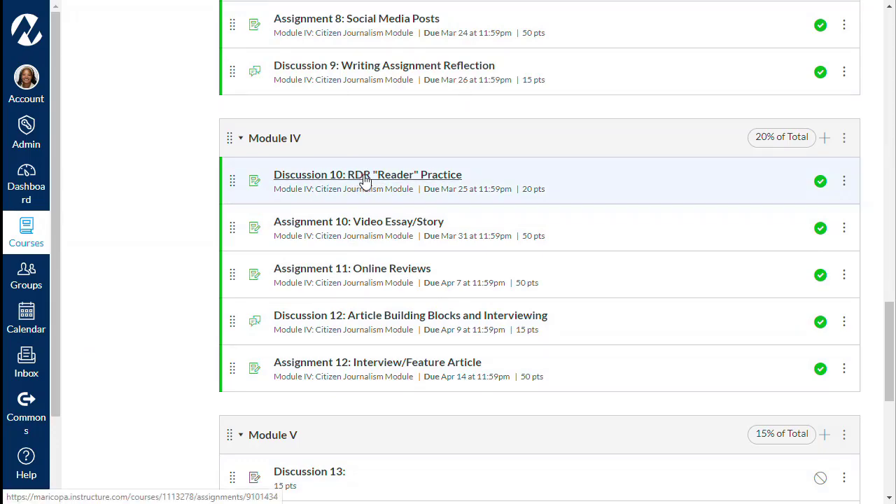
{"action": "left_click", "coordinate": [364, 179]}
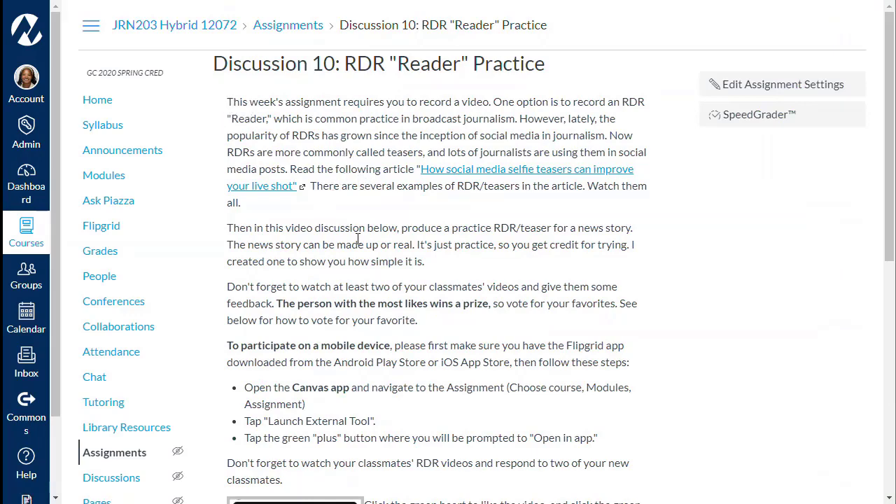
{"action": "scroll", "coordinate": [396, 246], "scroll_direction": "down", "scroll_amount": 1}
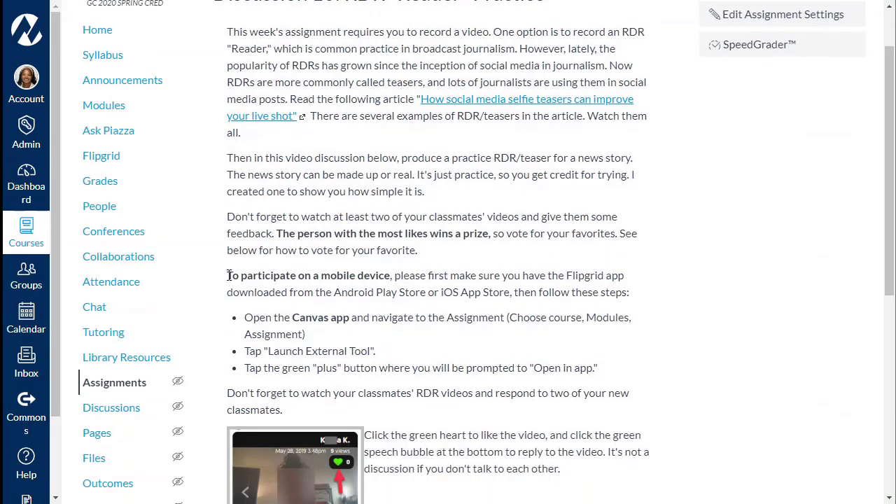
{"action": "left_click_drag", "start_coordinate": [229, 276], "coordinate": [599, 369]}
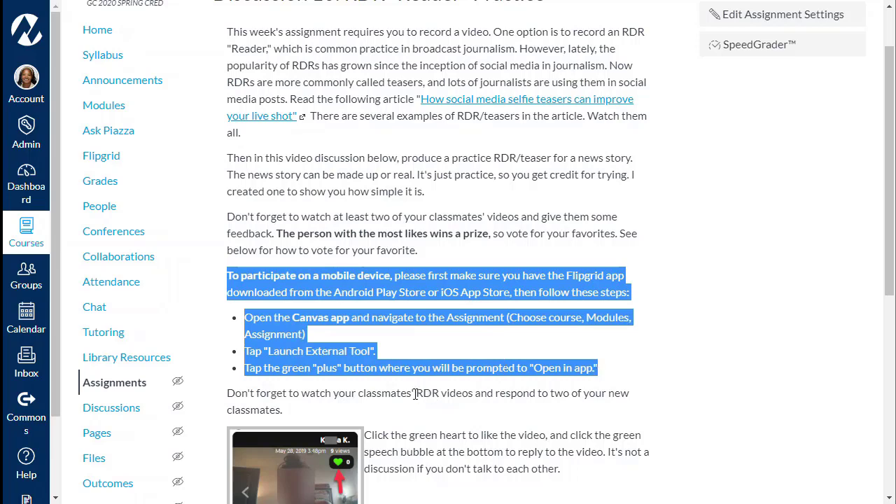
{"action": "left_click", "coordinate": [291, 393]}
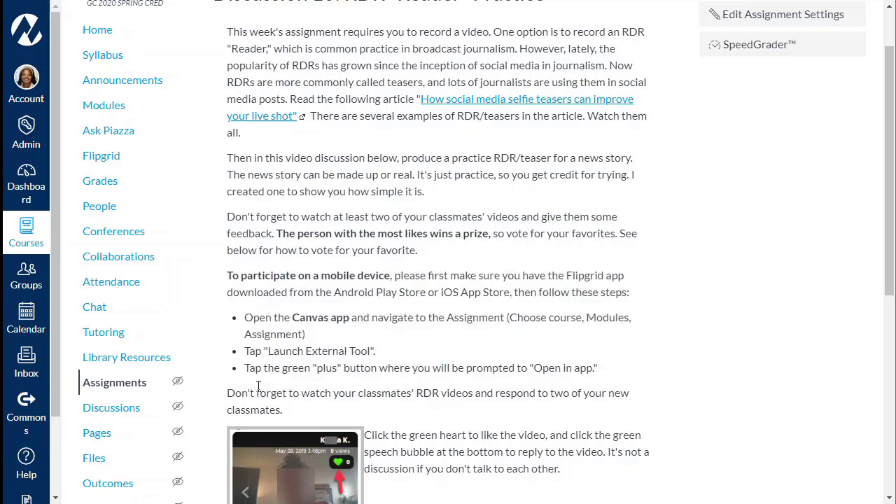
{"action": "scroll", "coordinate": [259, 387], "scroll_direction": "down", "scroll_amount": 4}
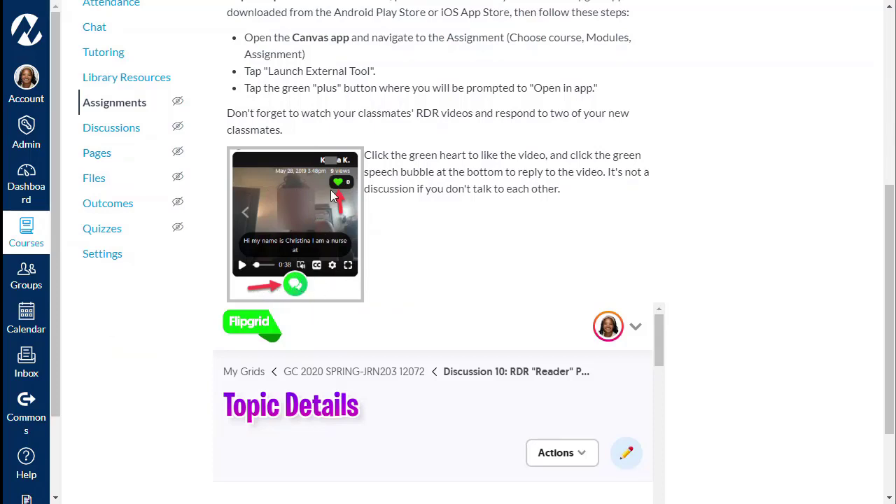
{"action": "scroll", "coordinate": [805, 226], "scroll_direction": "down", "scroll_amount": 3}
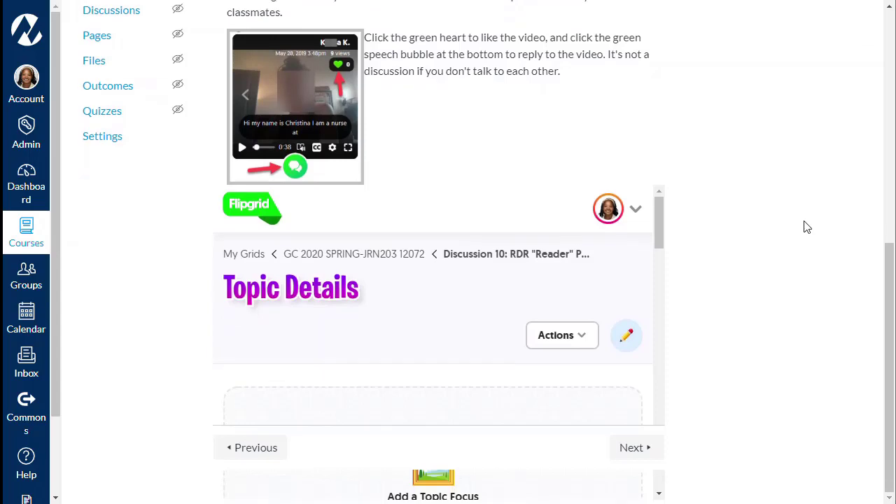
{"action": "left_click_drag", "start_coordinate": [656, 201], "coordinate": [652, 320]}
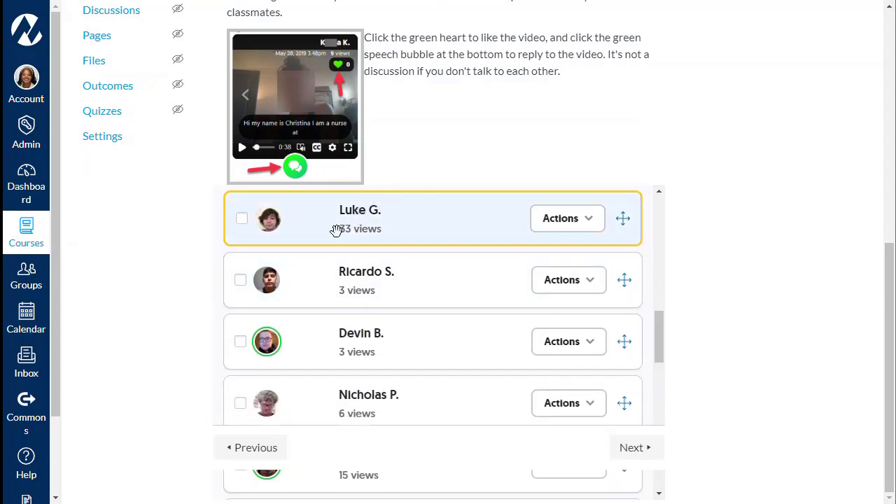
{"action": "scroll", "coordinate": [343, 346], "scroll_direction": "down", "scroll_amount": 1}
{"action": "scroll", "coordinate": [737, 198], "scroll_direction": "up", "scroll_amount": 3}
{"action": "scroll", "coordinate": [737, 198], "scroll_direction": "up", "scroll_amount": 3}
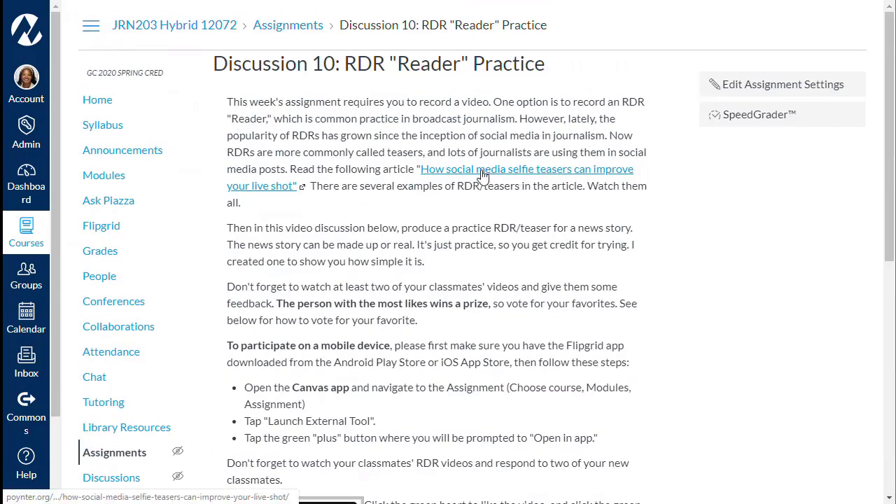
Step: Open Discussion 10 in SpeedGrader and view the first student's 11:10am submission
{"action": "left_click", "coordinate": [753, 117]}
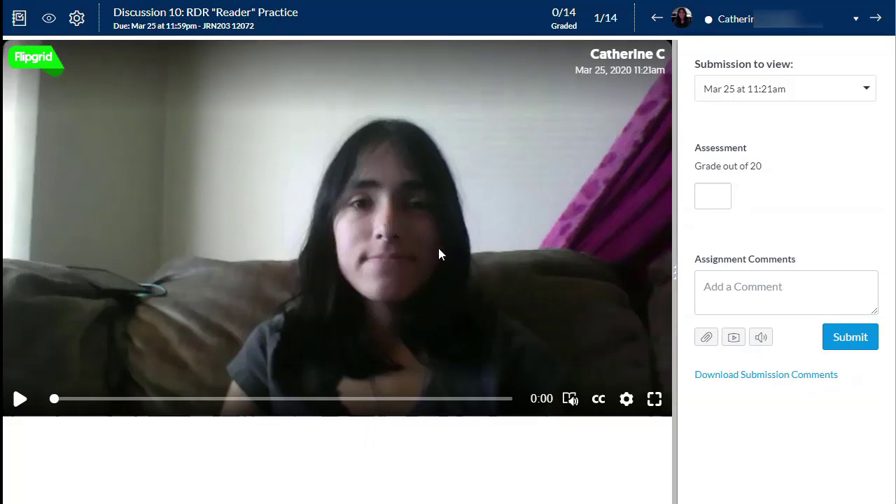
{"action": "left_click", "coordinate": [867, 91]}
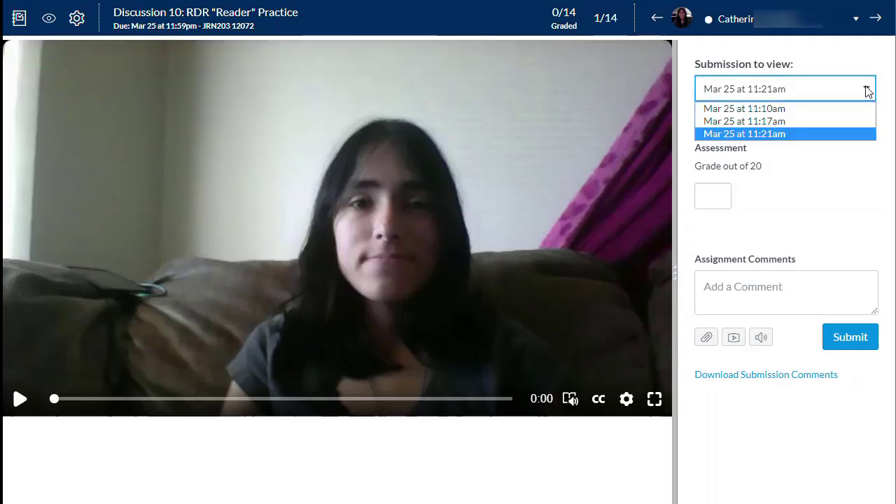
{"action": "left_click", "coordinate": [758, 110]}
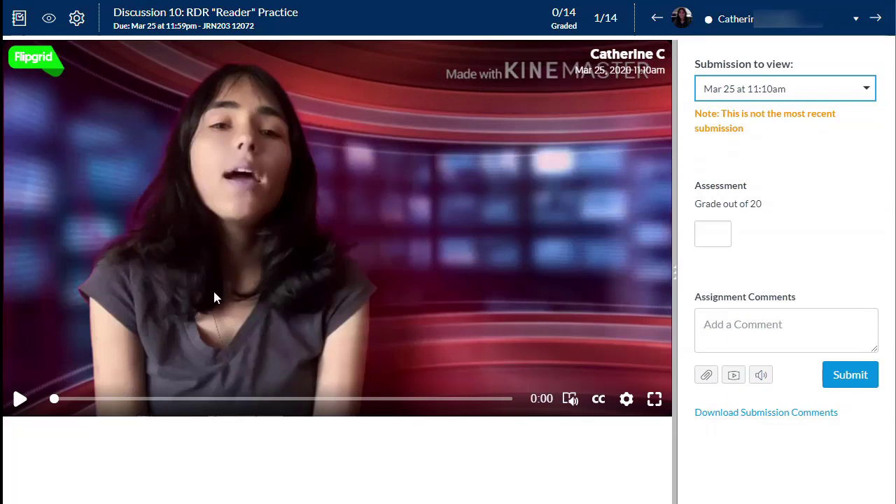
Step: View the 11:17am and latest 11:21am submissions, then move to the second student
{"action": "left_click", "coordinate": [867, 93]}
{"action": "left_click", "coordinate": [742, 123]}
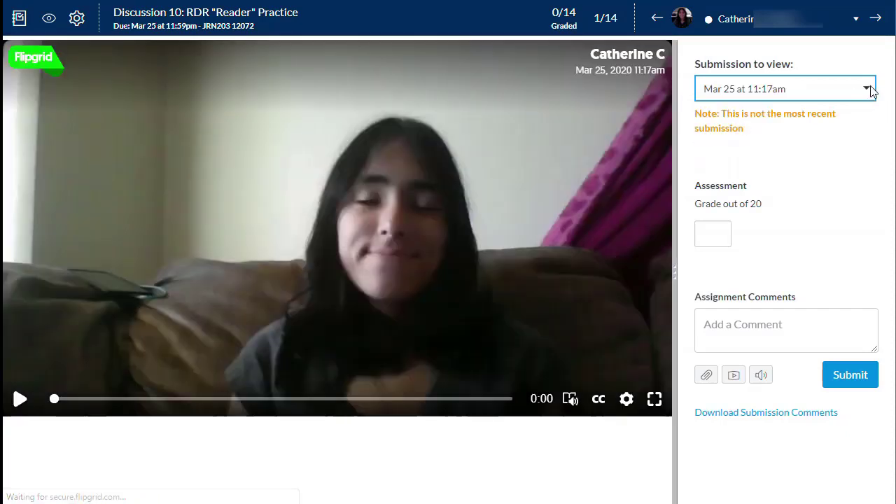
{"action": "left_click", "coordinate": [869, 91]}
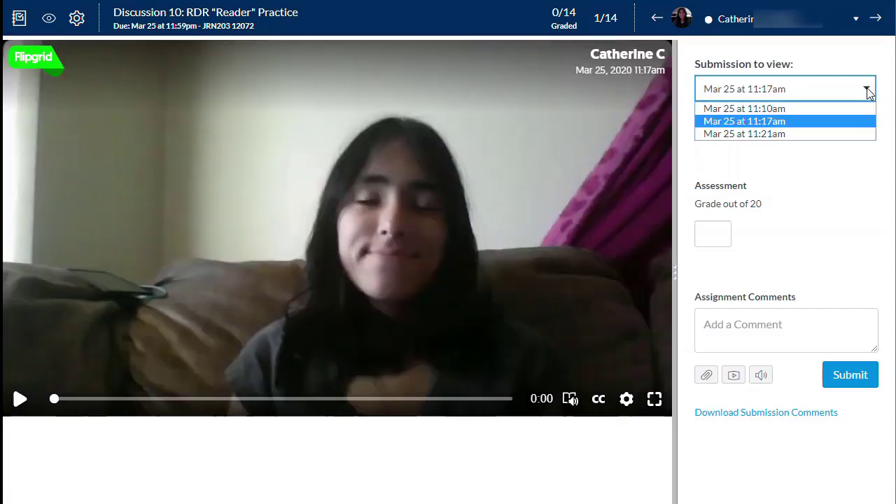
{"action": "left_click", "coordinate": [769, 135]}
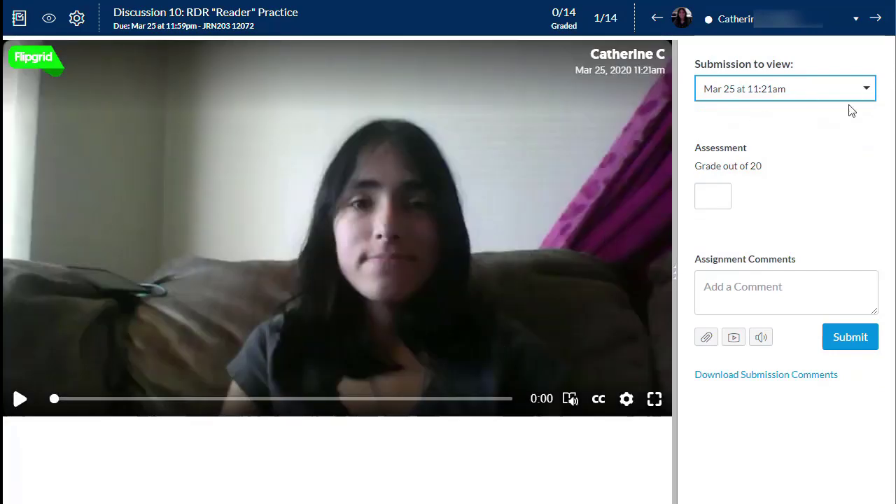
{"action": "left_click", "coordinate": [867, 89]}
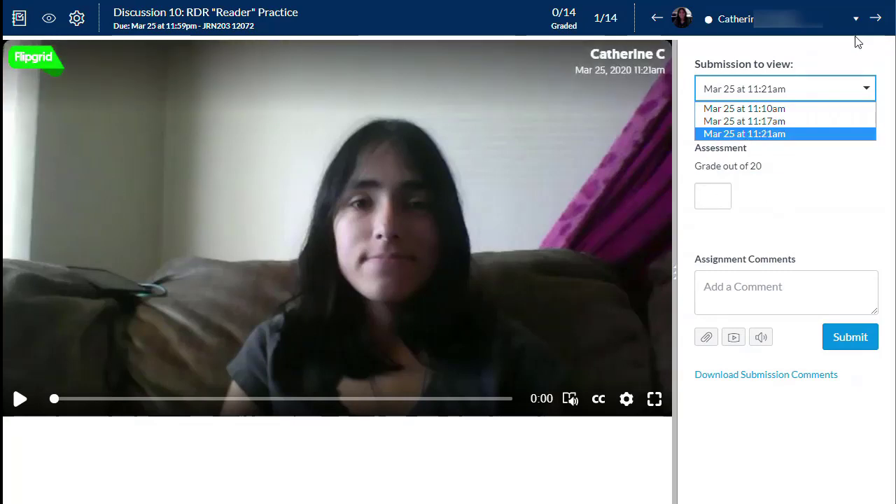
{"action": "left_click", "coordinate": [875, 19]}
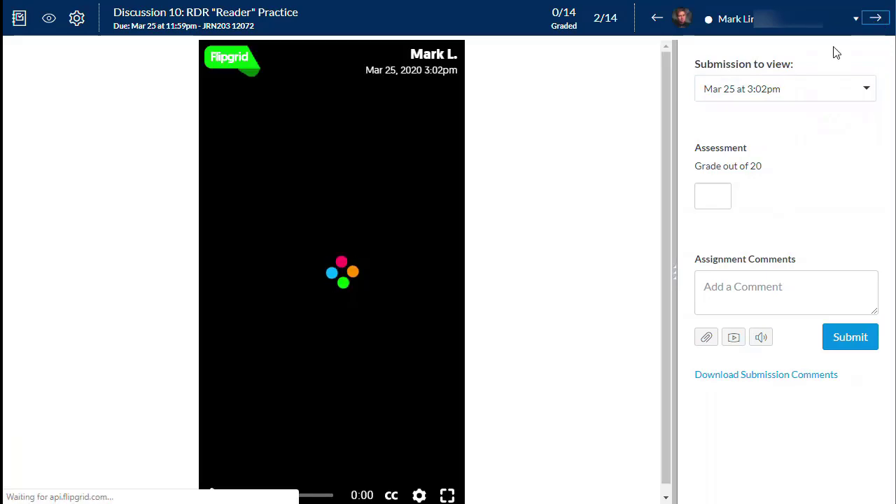
Step: View the second student's earliest Mar 25 2:54pm submission, then go back to the first student
{"action": "left_click", "coordinate": [866, 89]}
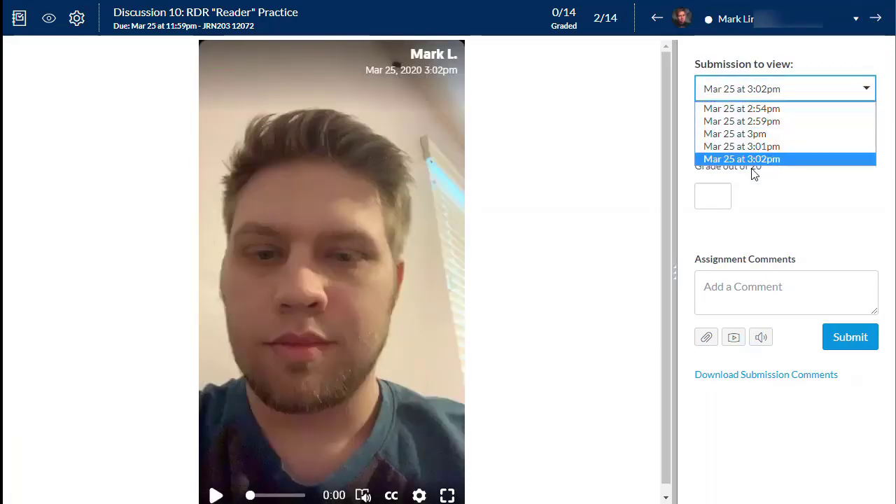
{"action": "left_click", "coordinate": [754, 105]}
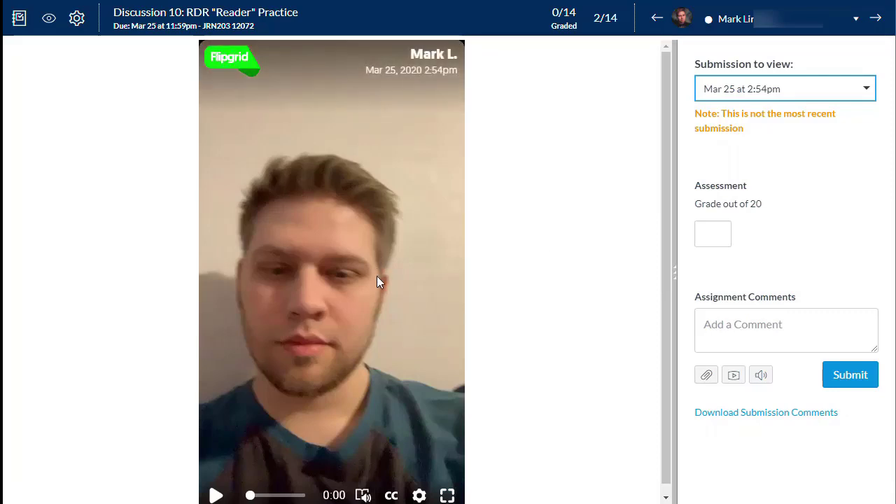
{"action": "left_click", "coordinate": [658, 18]}
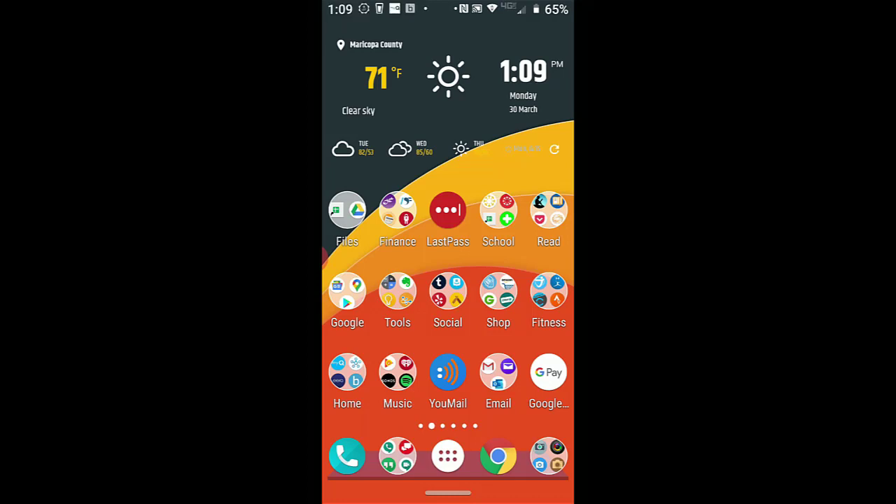
Step: Launch Canvas Student and expand Module IV: Citizen Journalism in the JRN203 Hybrid 12072 Modules
{"action": "left_click", "coordinate": [498, 210]}
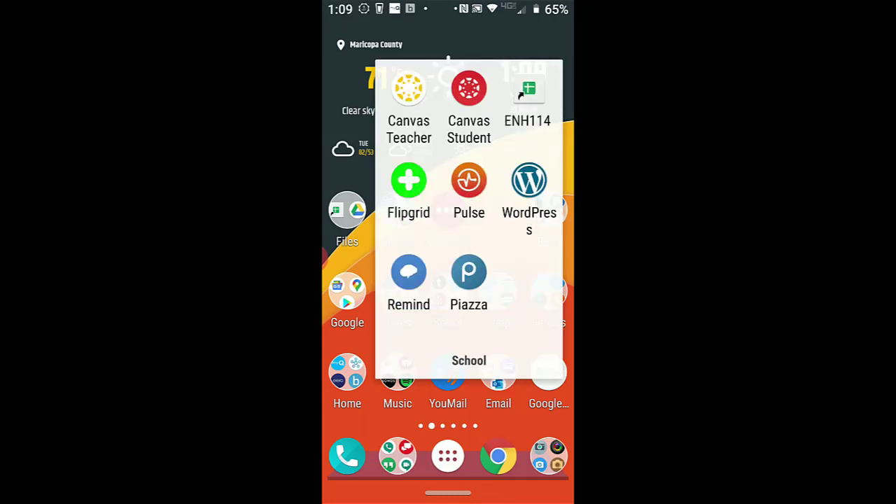
{"action": "left_click", "coordinate": [468, 98]}
{"action": "left_click", "coordinate": [508, 280]}
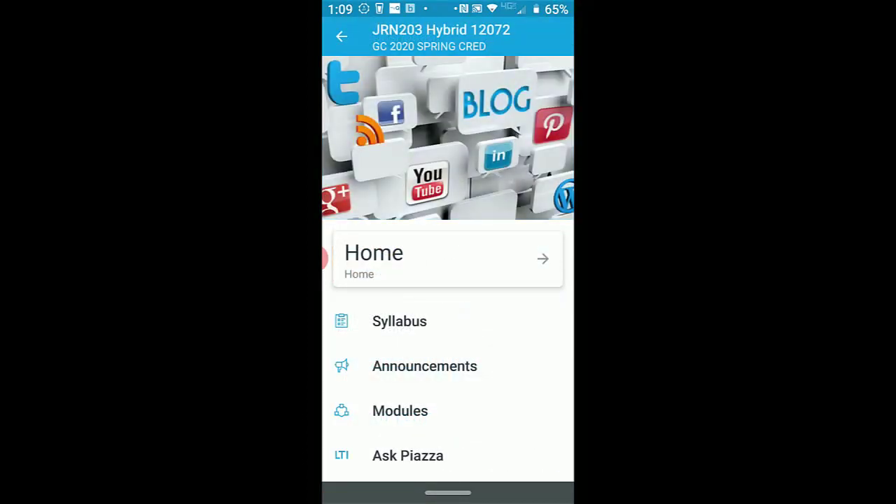
{"action": "left_click", "coordinate": [400, 411]}
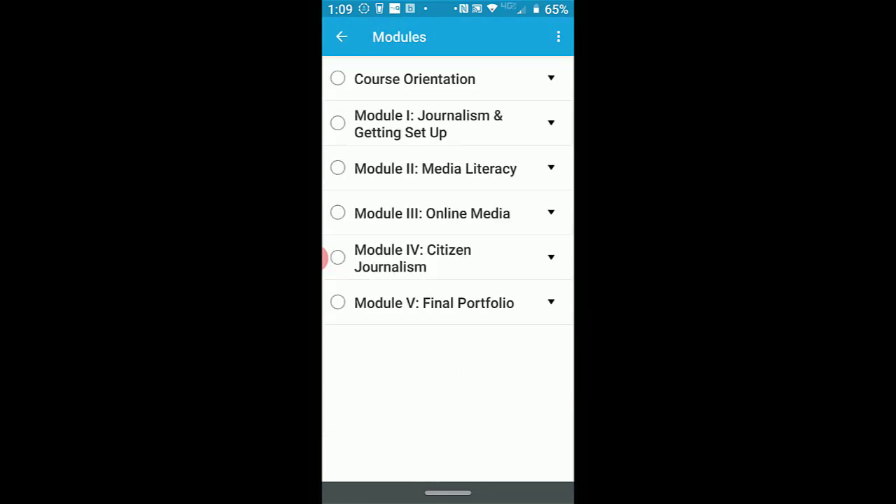
{"action": "left_click", "coordinate": [326, 258]}
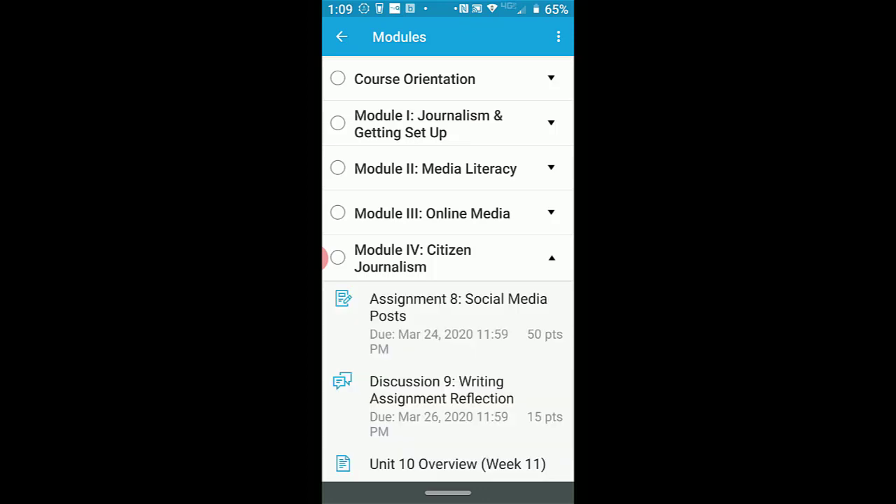
{"action": "scroll", "coordinate": [325, 259], "scroll_direction": "down", "scroll_amount": 3}
{"action": "scroll", "coordinate": [325, 258], "scroll_direction": "down", "scroll_amount": 2}
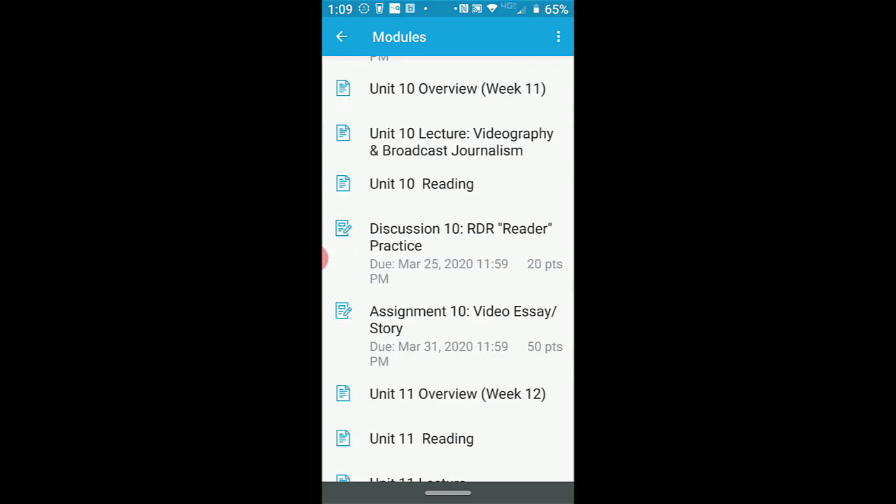
Step: Open Discussion 10's details in the app and relaunch its linked Flipgrid external tool
{"action": "left_click", "coordinate": [325, 258]}
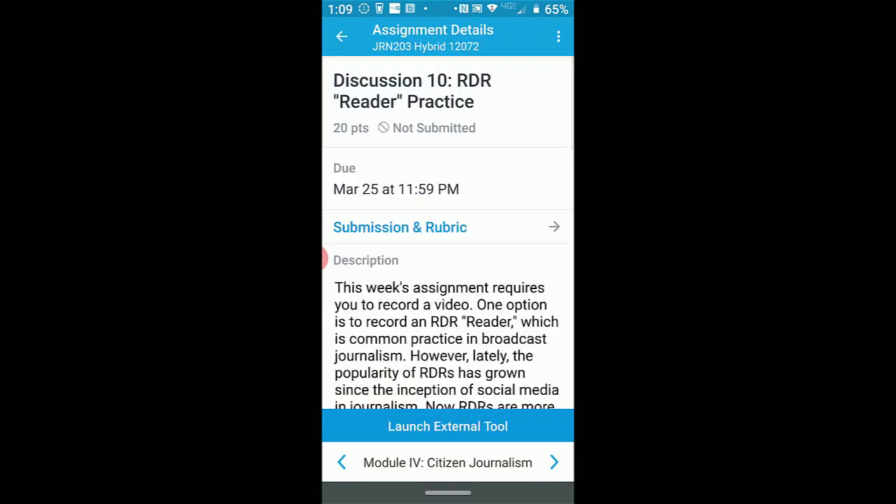
{"action": "scroll", "coordinate": [325, 258], "scroll_direction": "down", "scroll_amount": 3}
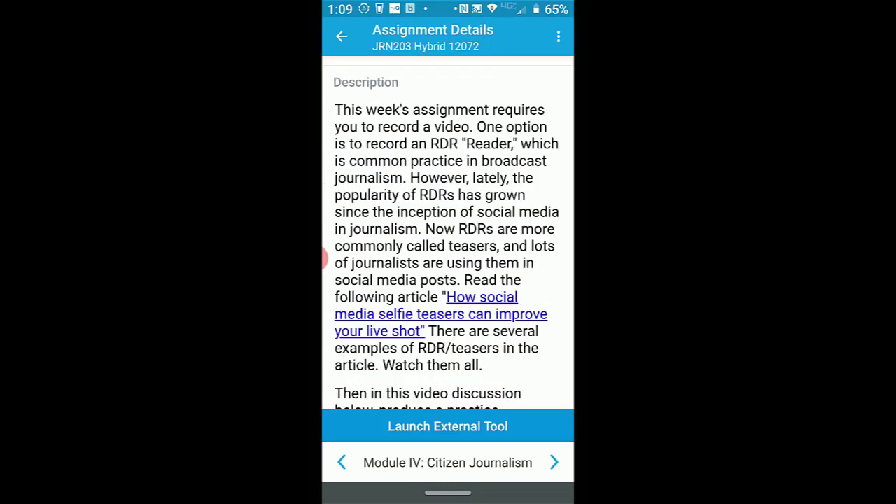
{"action": "scroll", "coordinate": [325, 259], "scroll_direction": "down", "scroll_amount": 15}
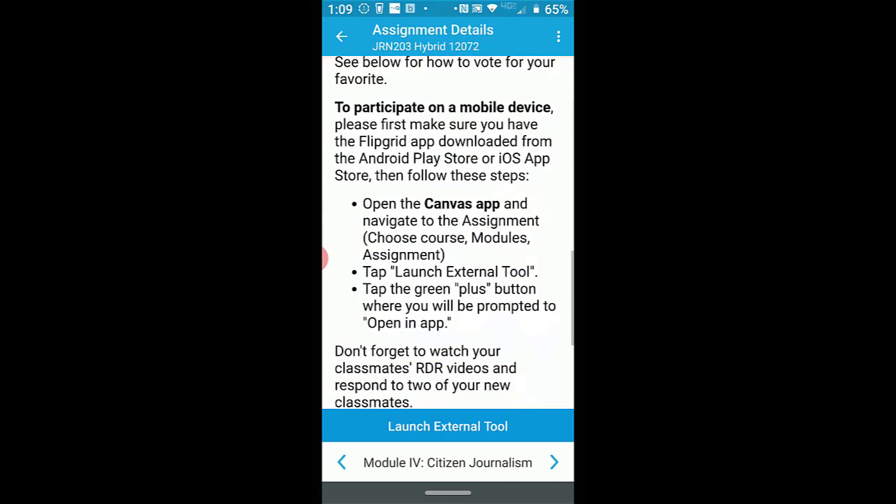
{"action": "scroll", "coordinate": [325, 259], "scroll_direction": "down", "scroll_amount": 1}
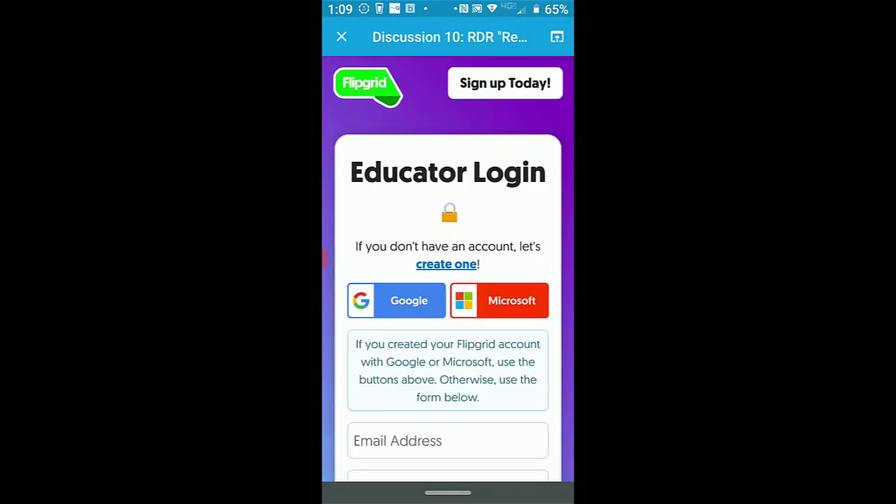
{"action": "key", "text": "Escape"}
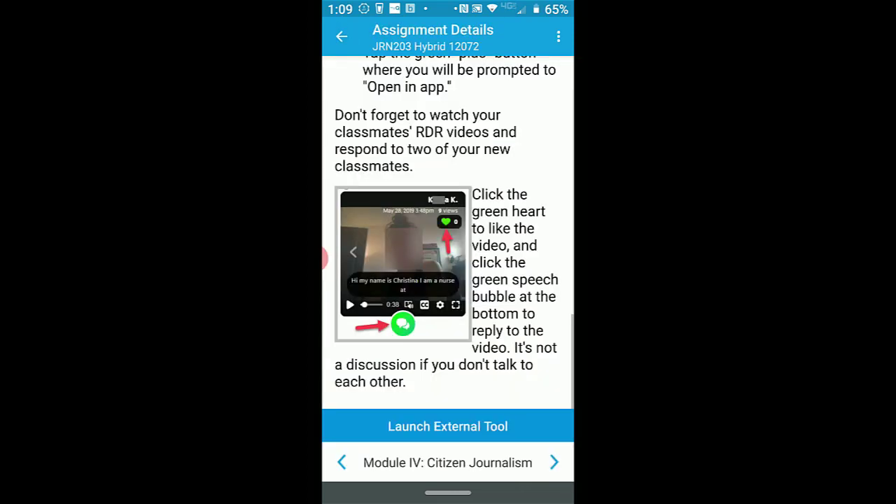
{"action": "left_click", "coordinate": [448, 426]}
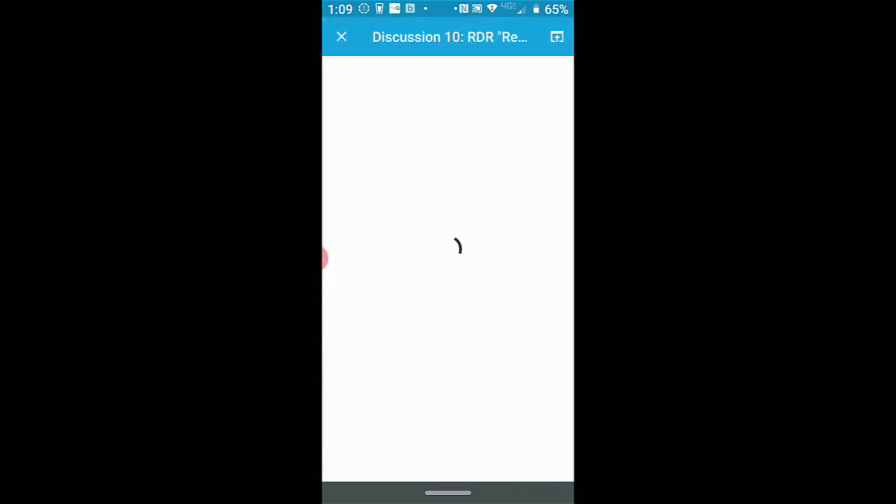